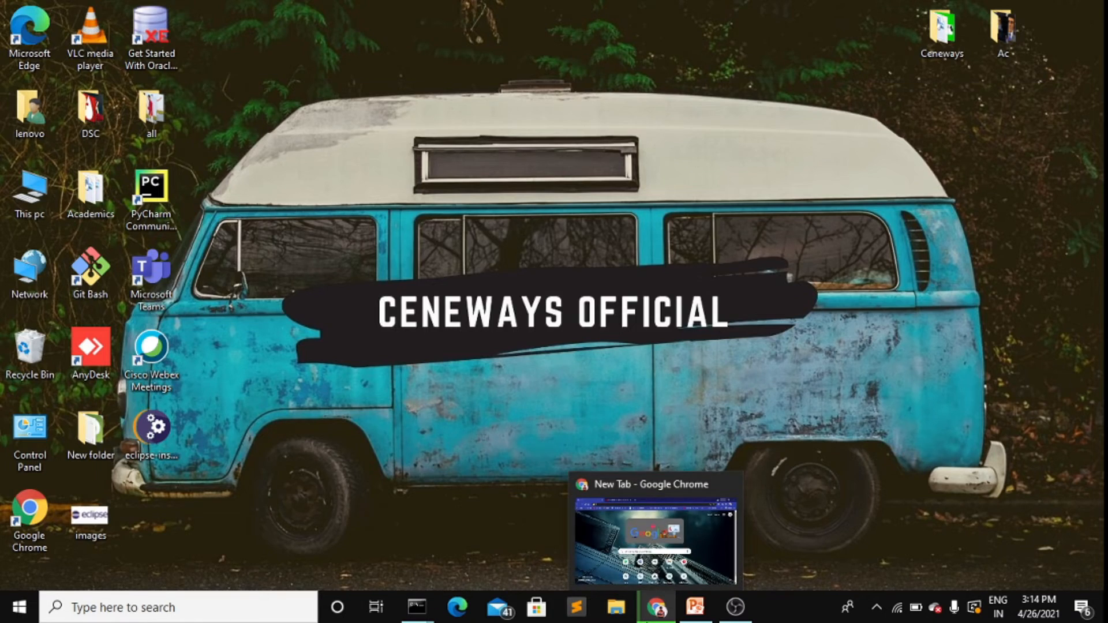
# View the YouTube video "How to install Java JDK on Windows 10 [2021 Updated]" in the browser, highlight its title, and return to the desktop.
pyautogui.click(346, 7)
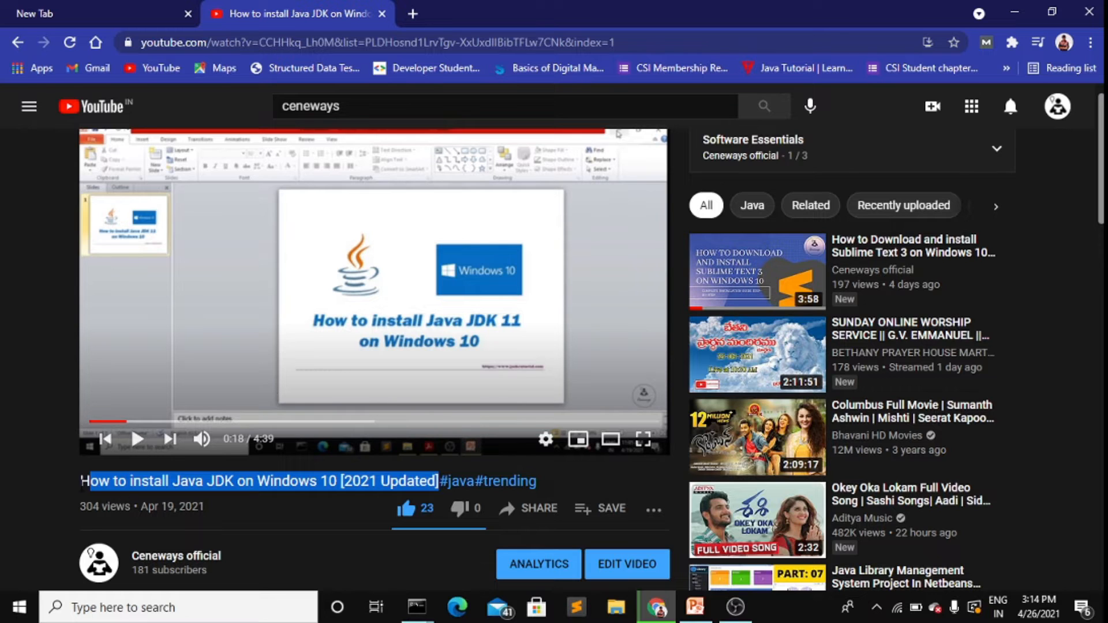
pyautogui.moveTo(82, 481); pyautogui.dragTo(438, 481)
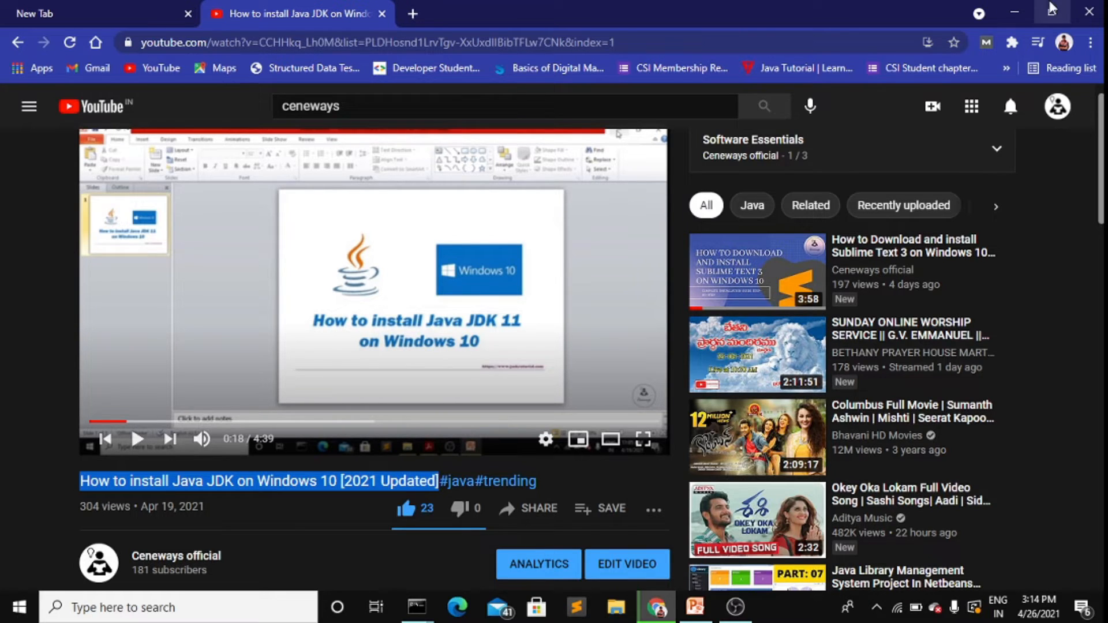
pyautogui.click(1007, 7)
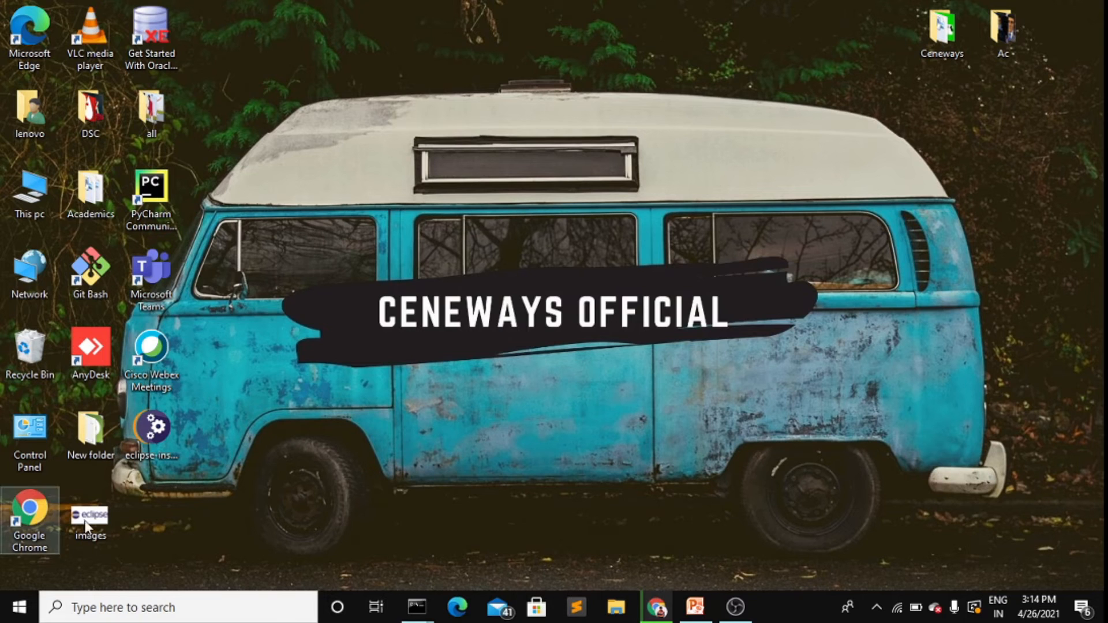
# Switch to Chrome and run a Google search for "eclipse download" from the new tab page.
pyautogui.click(652, 603)
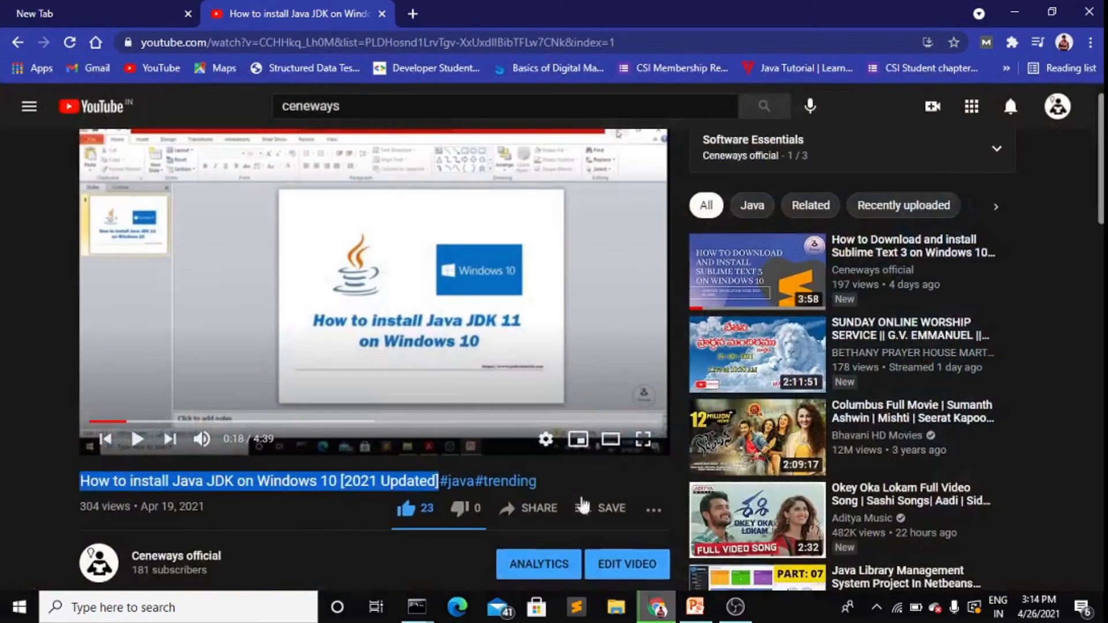
pyautogui.click(55, 13)
pyautogui.click(460, 378)
pyautogui.write('eclii')
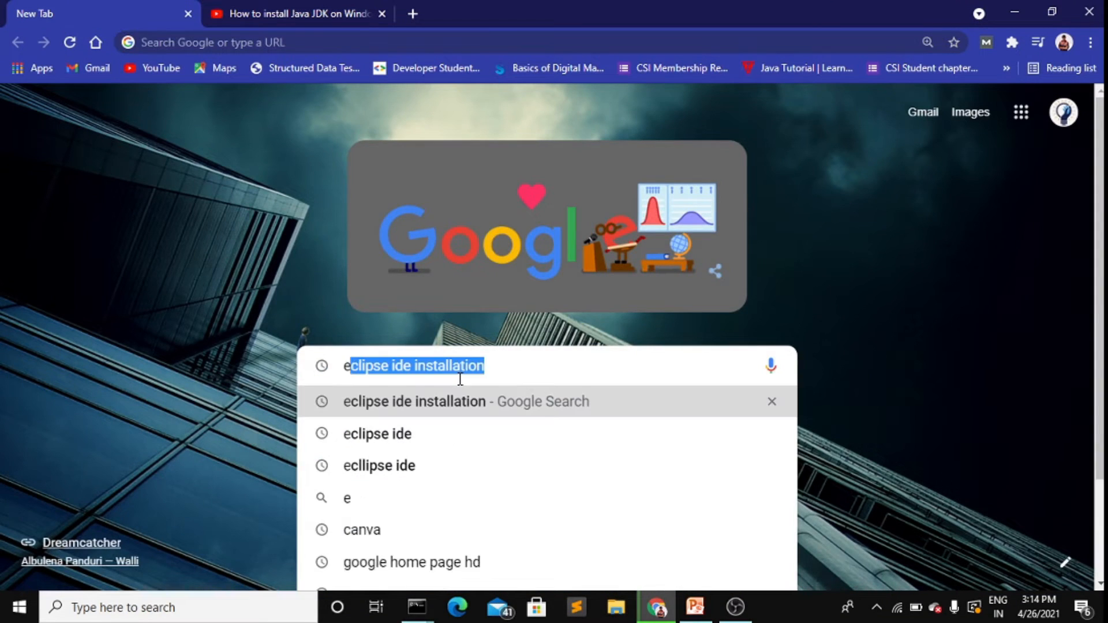
pyautogui.write('p')
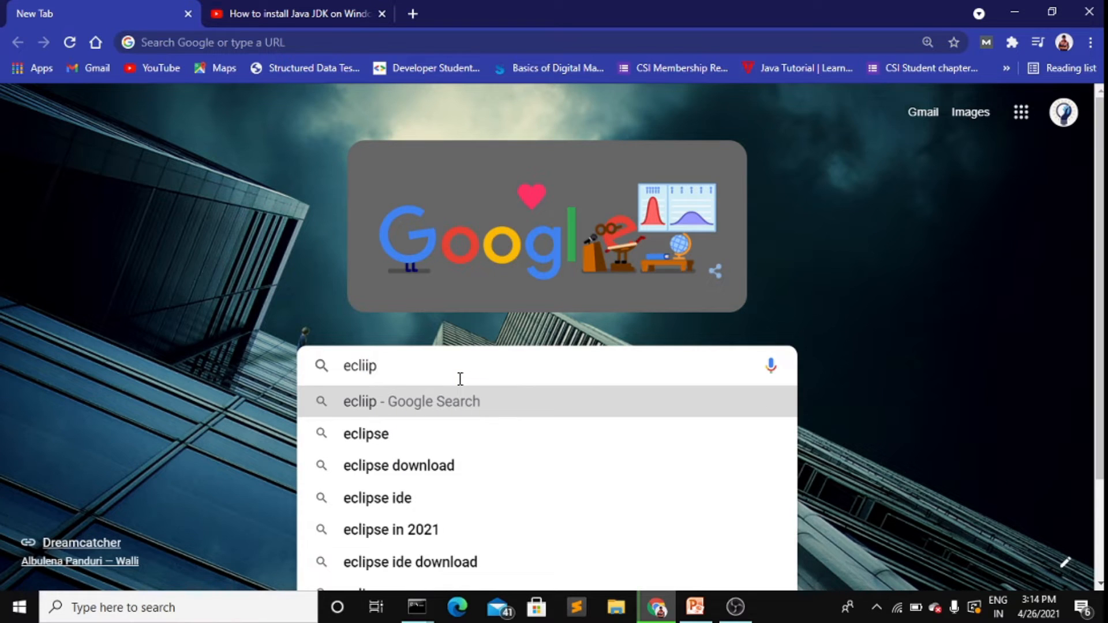
pyautogui.press('Down')
pyautogui.press('Down')
pyautogui.press('Return')
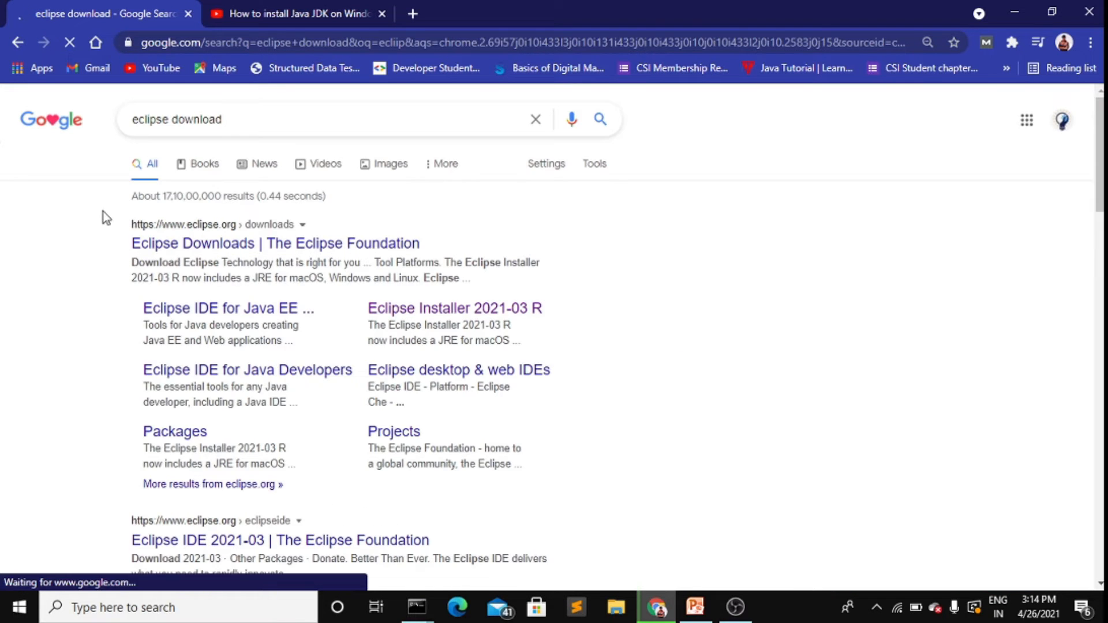
# Open the Eclipse Downloads page from the results and download the x86_64 Eclipse IDE 2021-03 installer, eclipse-inst-jre-win64.exe.
pyautogui.moveTo(132, 228); pyautogui.dragTo(428, 248)
pyautogui.click(375, 247)
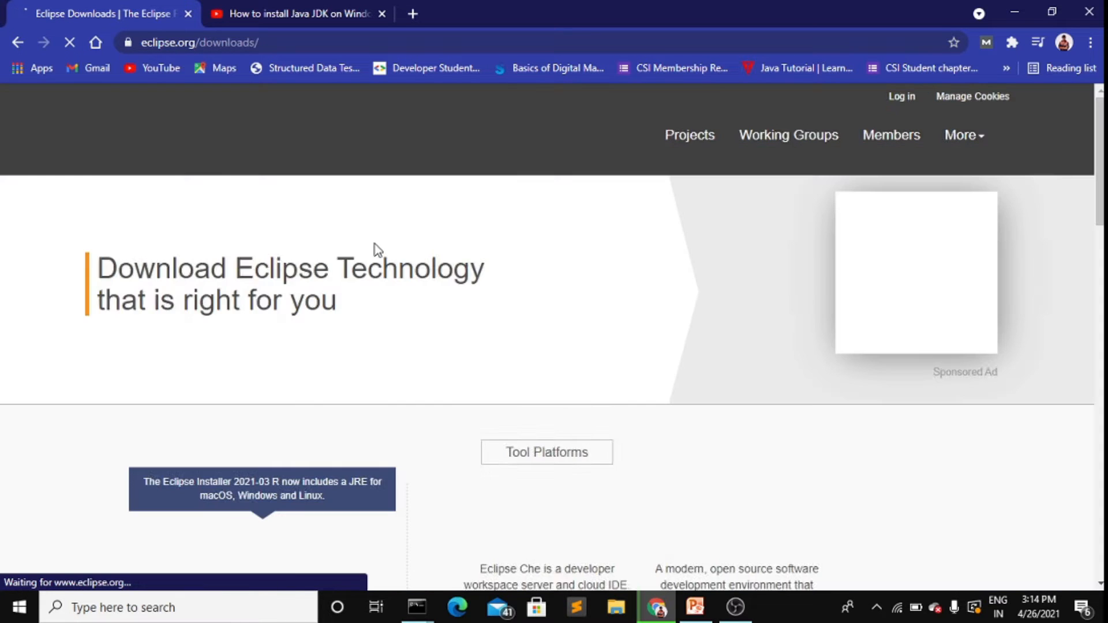
pyautogui.scroll(-5, 376, 248)
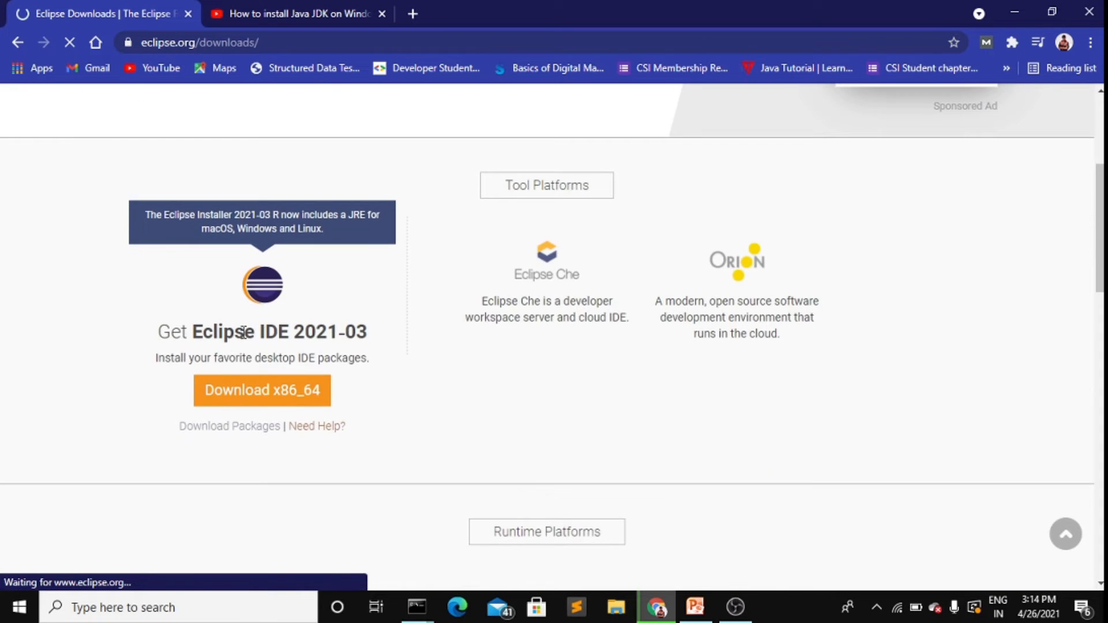
pyautogui.click(268, 397)
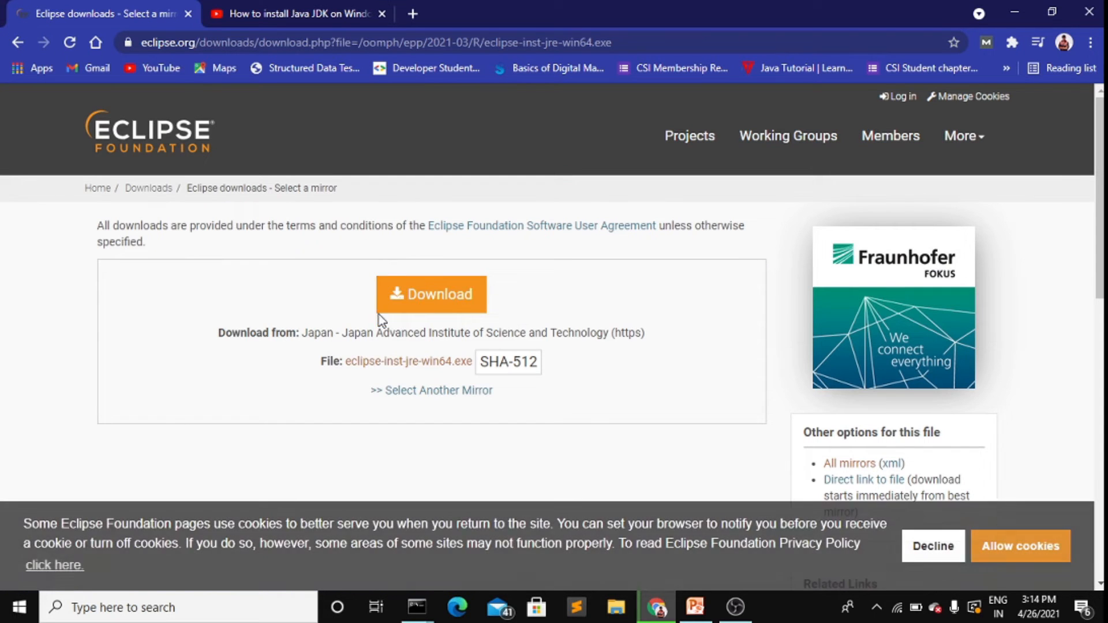
pyautogui.click(401, 315)
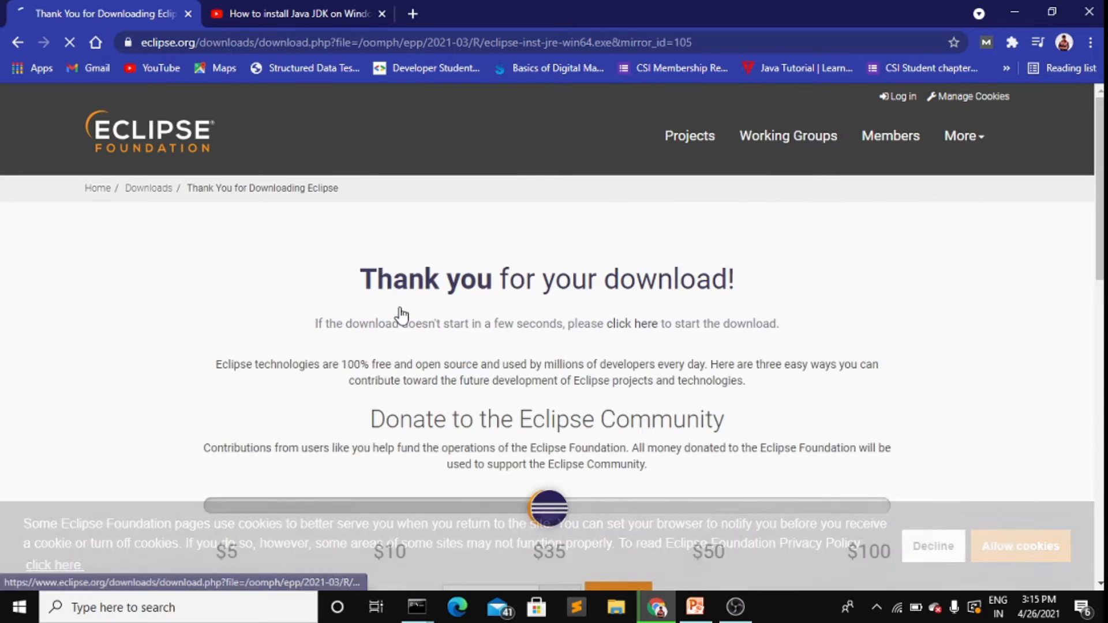
# Look through the Eclipse download thank-you page and allow its cookies.
pyautogui.scroll(-3, 401, 315)
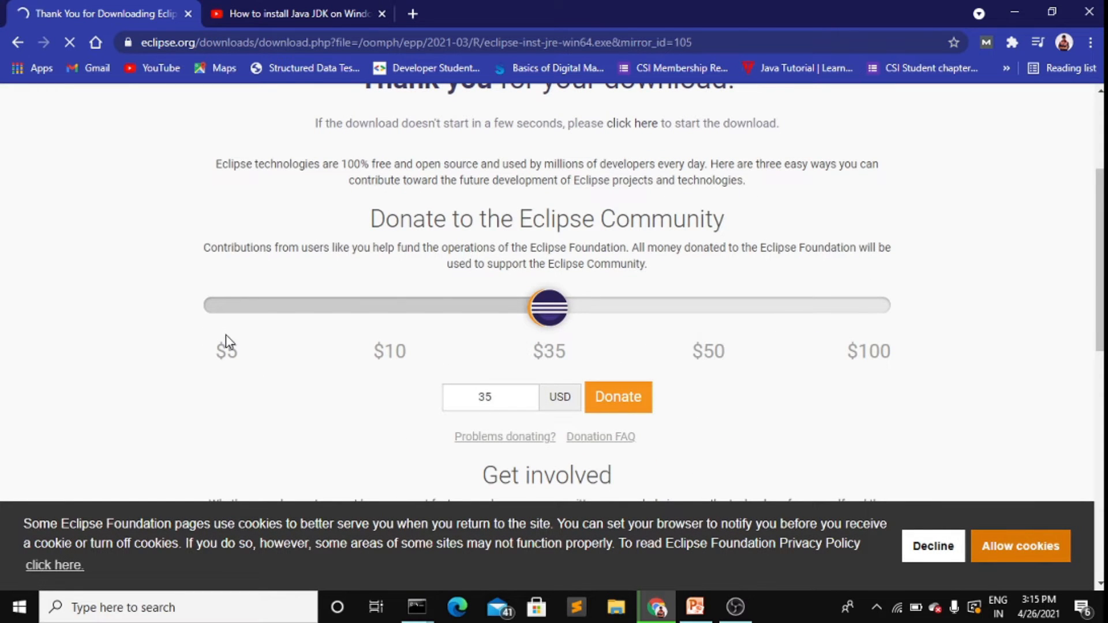
pyautogui.scroll(-3, 226, 336)
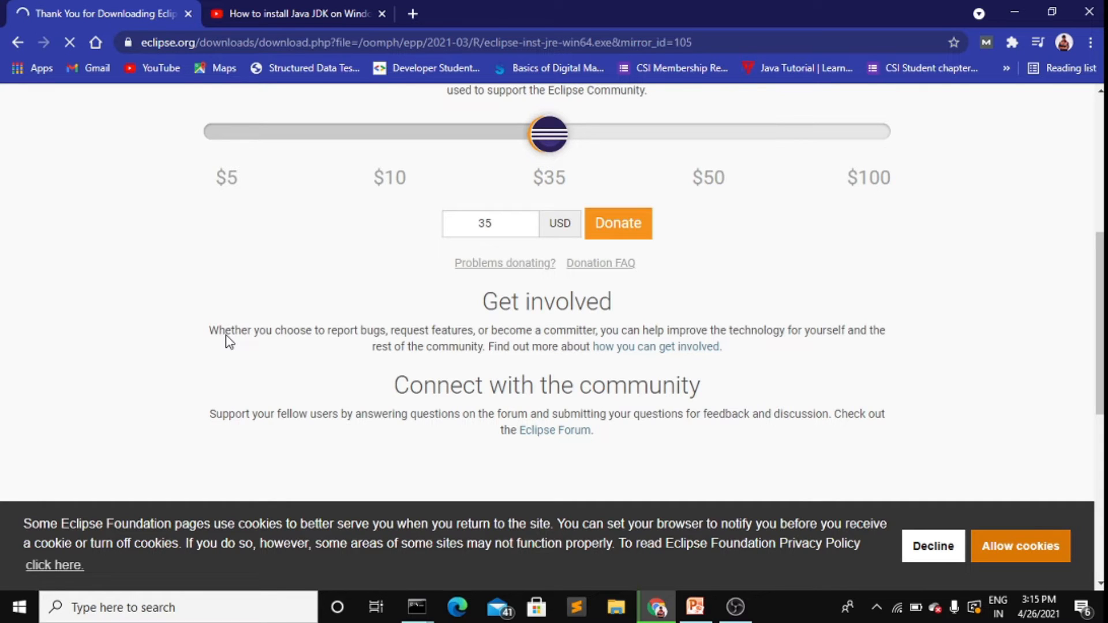
pyautogui.scroll(-2, 229, 342)
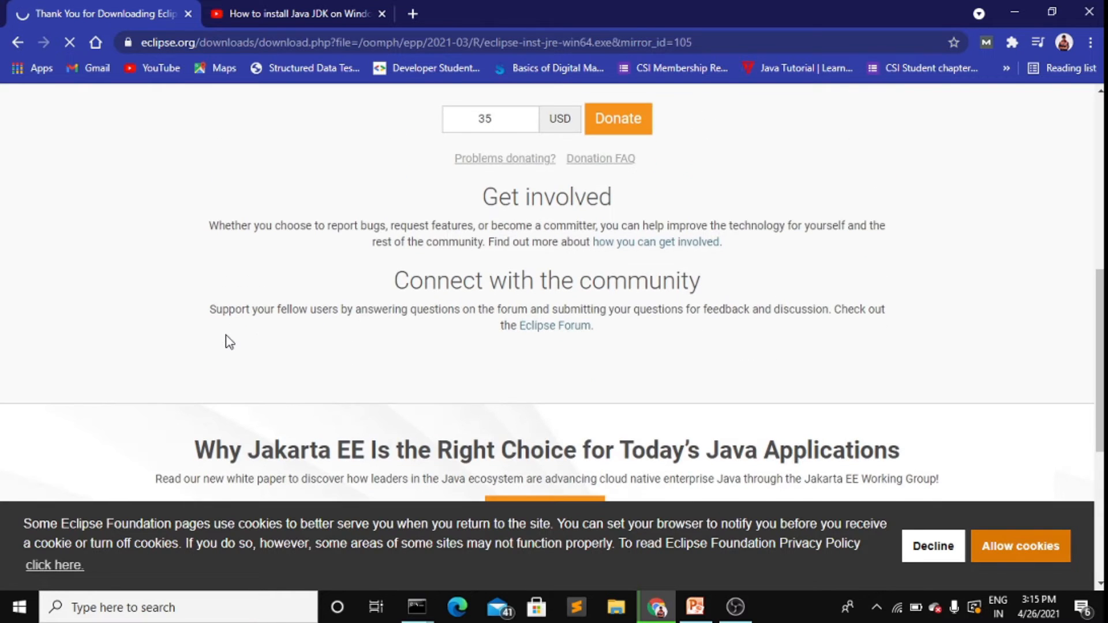
pyautogui.click(1038, 551)
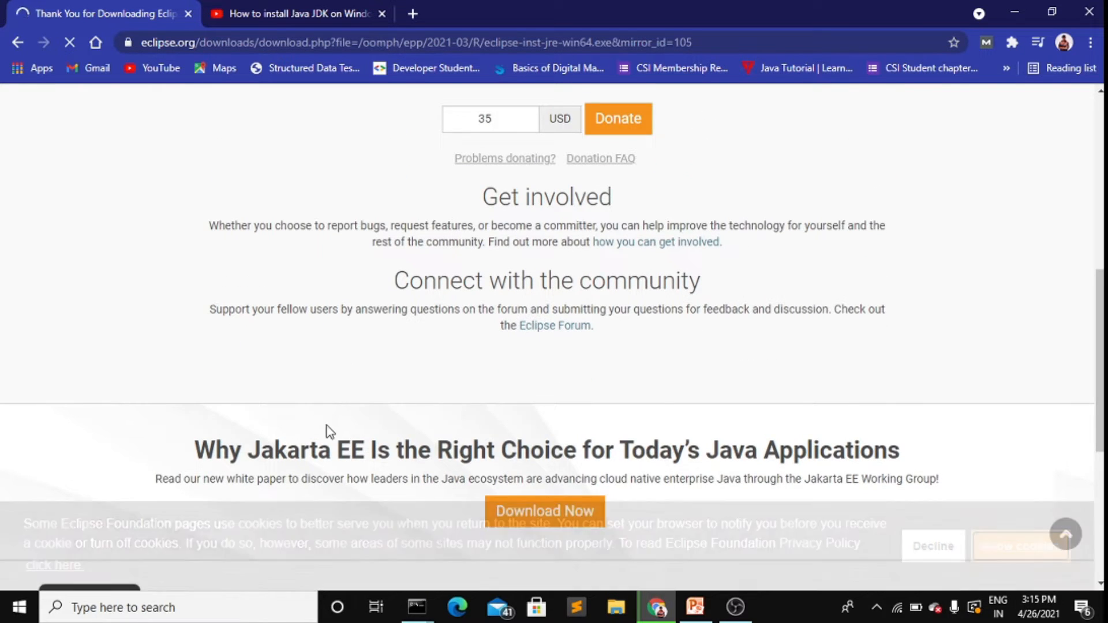
pyautogui.scroll(3, 332, 434)
pyautogui.scroll(-4, 330, 431)
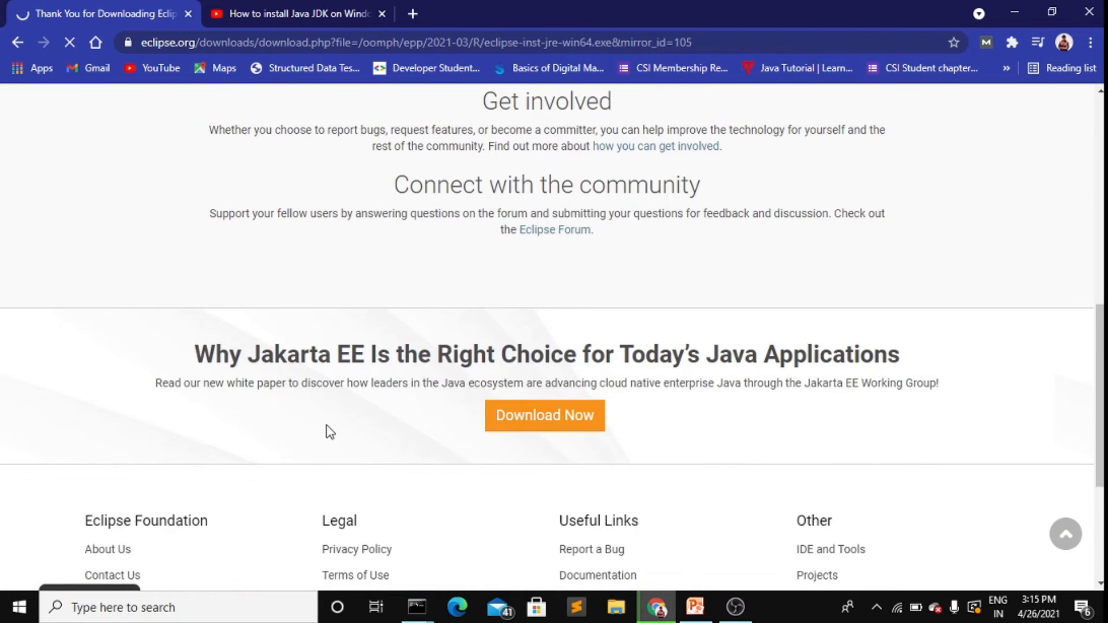
pyautogui.scroll(10, 331, 432)
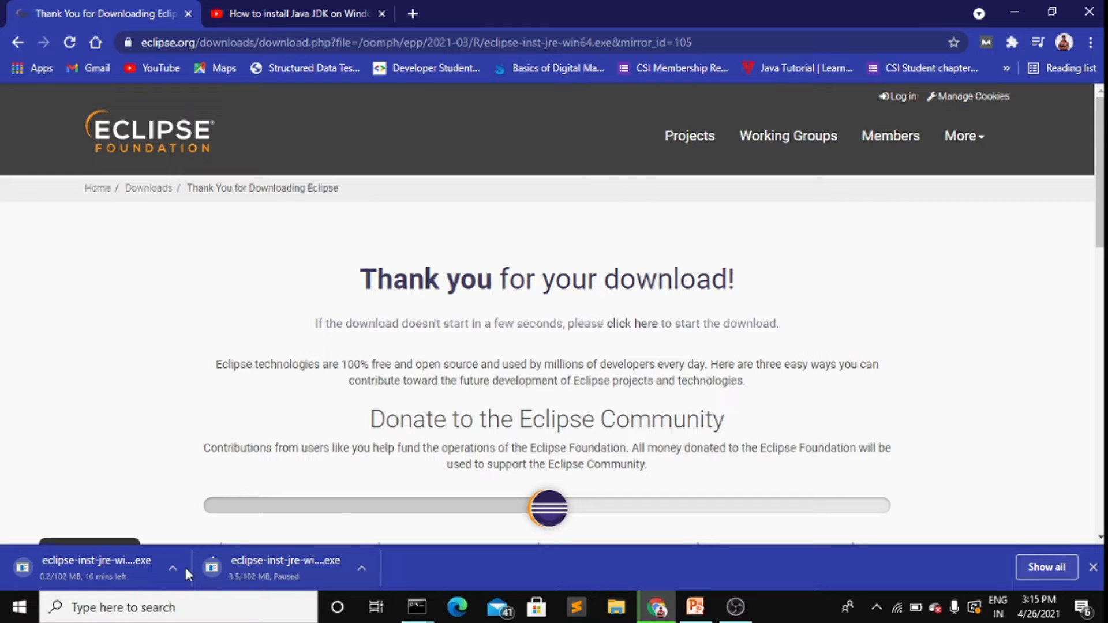
# Pause the newly started eclipse-inst-jre-win64.exe download and minimise the browser to show the desktop.
pyautogui.click(175, 571)
pyautogui.click(215, 496)
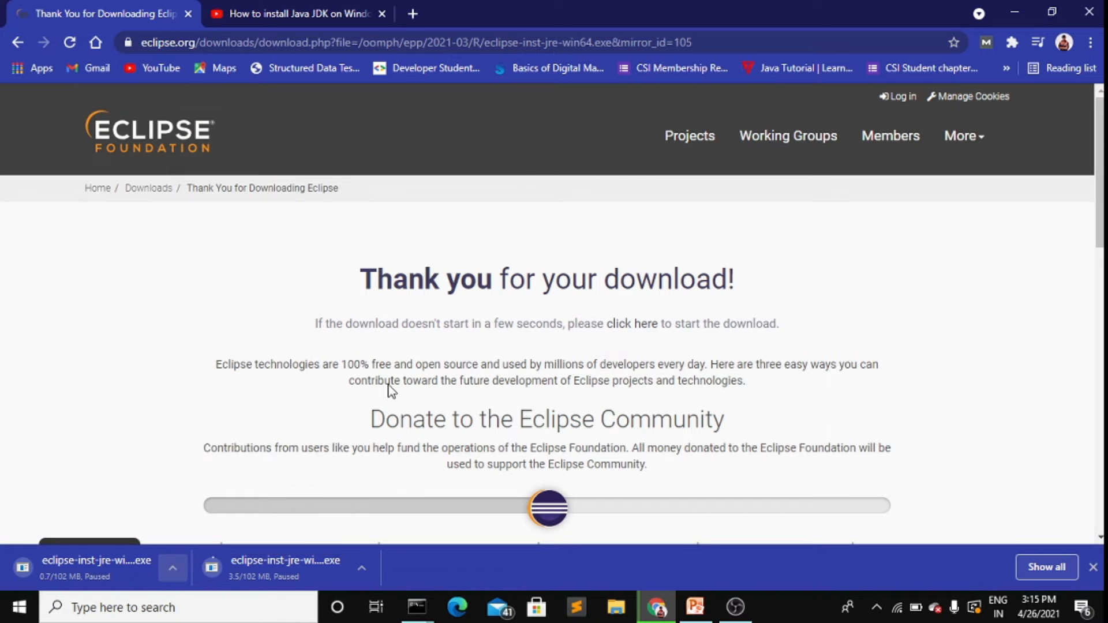
pyautogui.click(1015, 12)
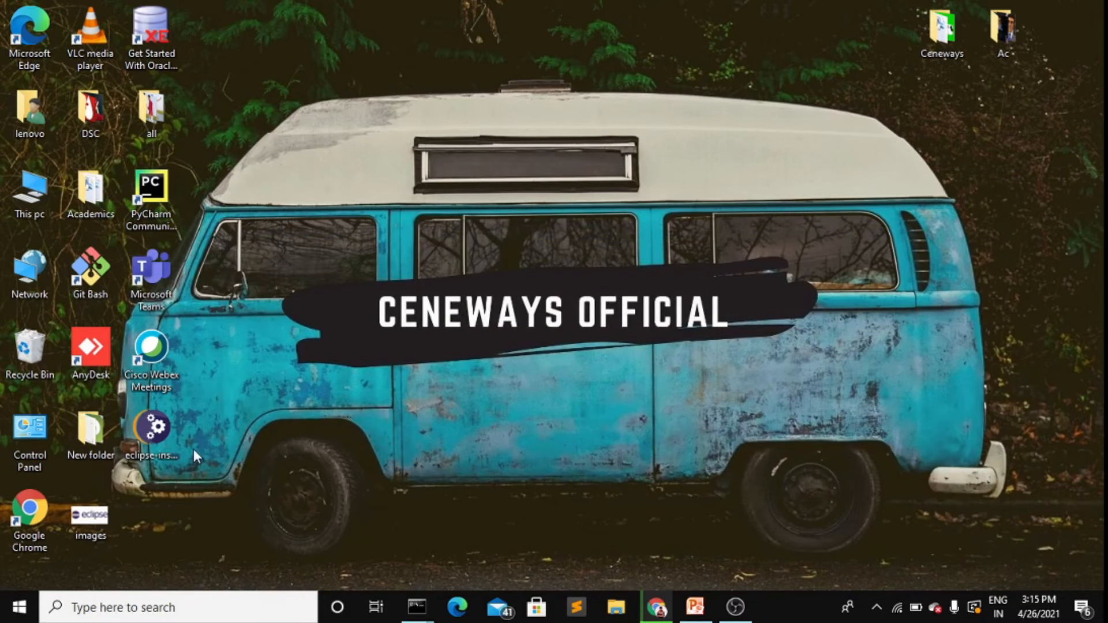
# Move the eclipse-inst-jre-win64 installer to an open area of the desktop and run it.
pyautogui.click(132, 455)
pyautogui.moveTo(155, 446); pyautogui.dragTo(330, 148)
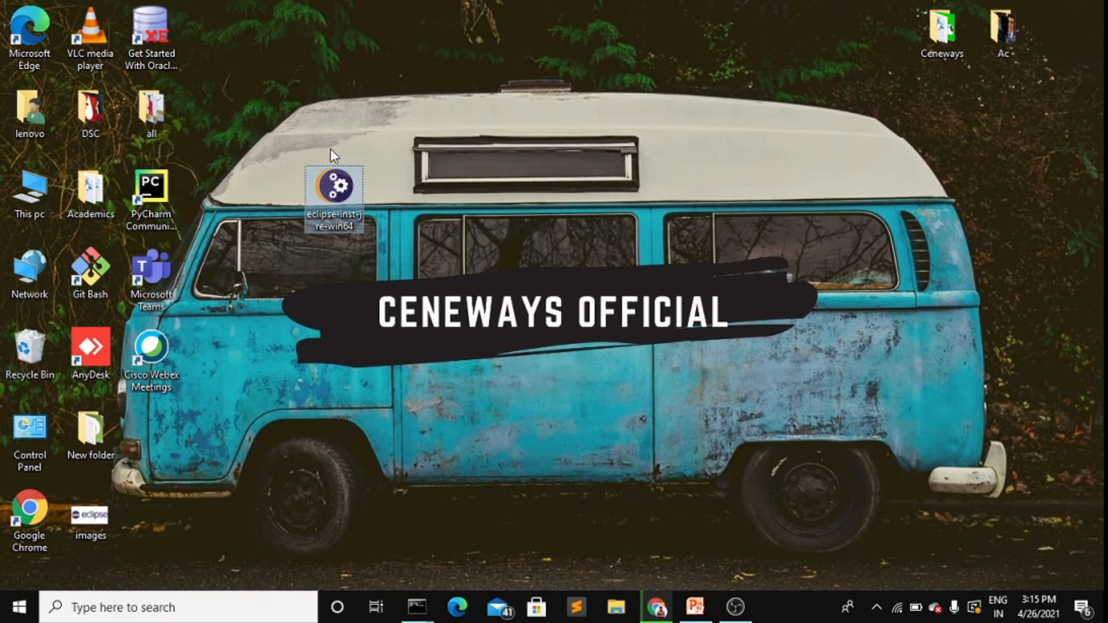
pyautogui.doubleClick(333, 185)
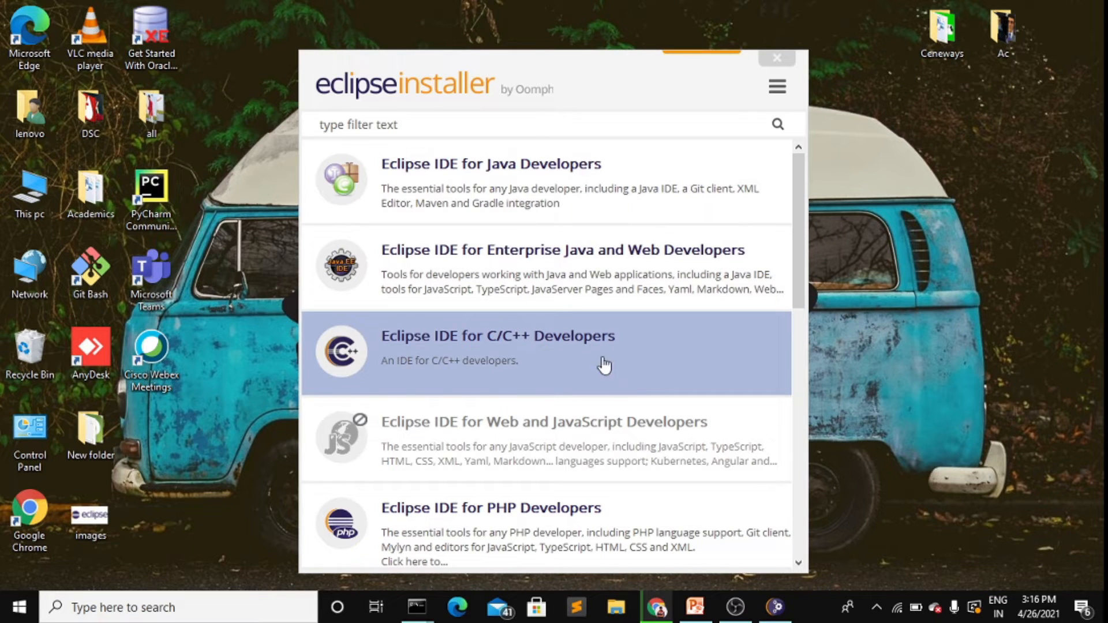
# Look through the available packages in the Eclipse Installer and choose Eclipse IDE for Java Developers.
pyautogui.scroll(-2, 508, 409)
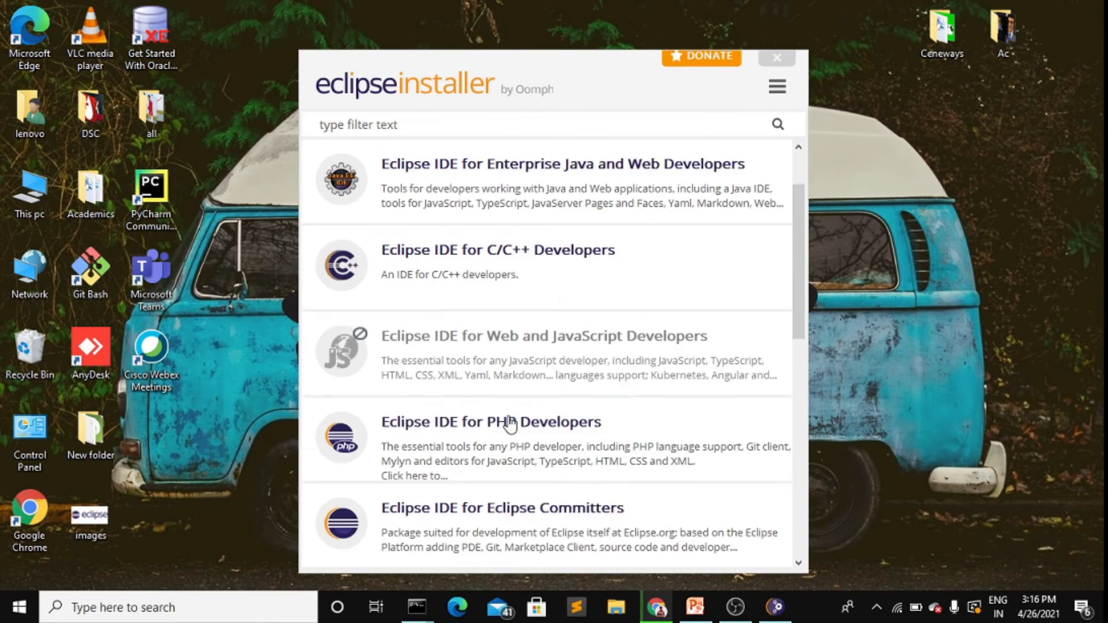
pyautogui.scroll(-1, 503, 483)
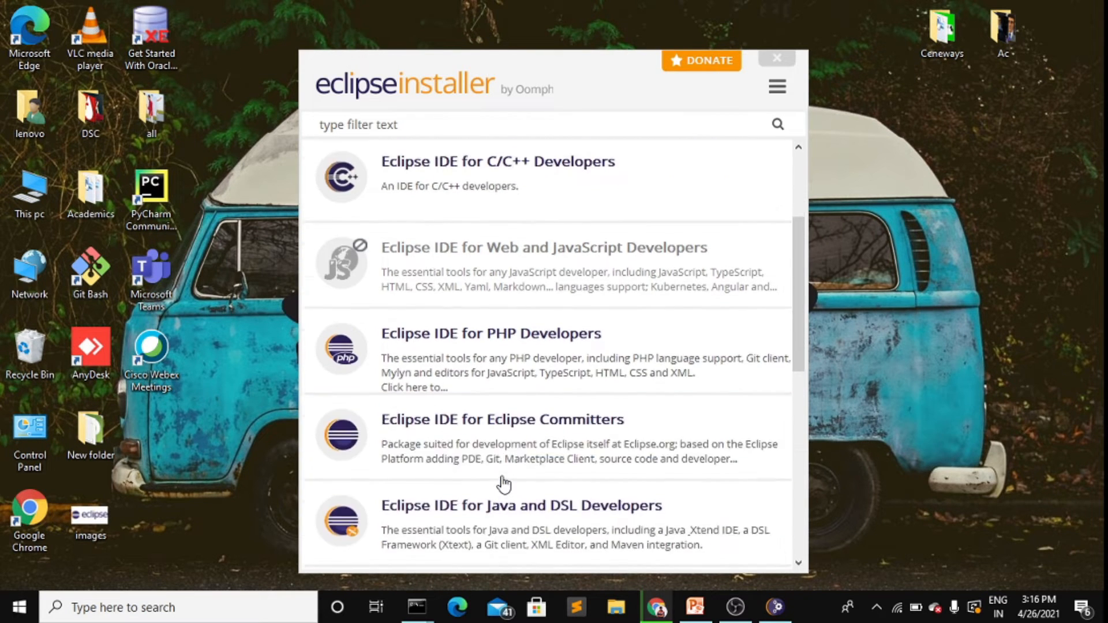
pyautogui.scroll(-1, 503, 484)
pyautogui.scroll(3, 504, 484)
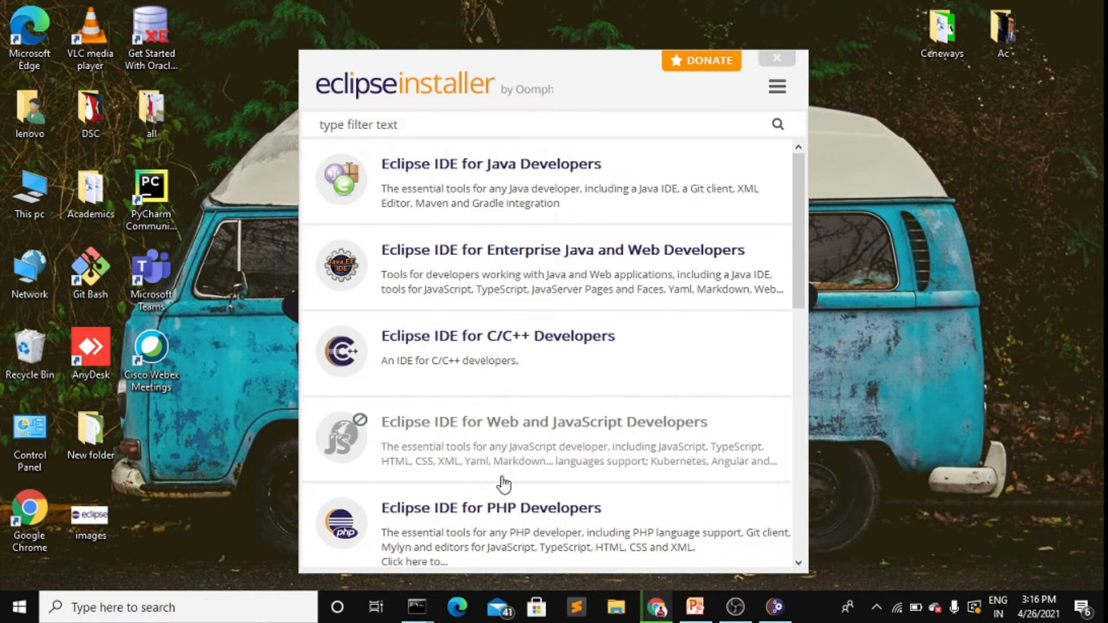
pyautogui.click(523, 203)
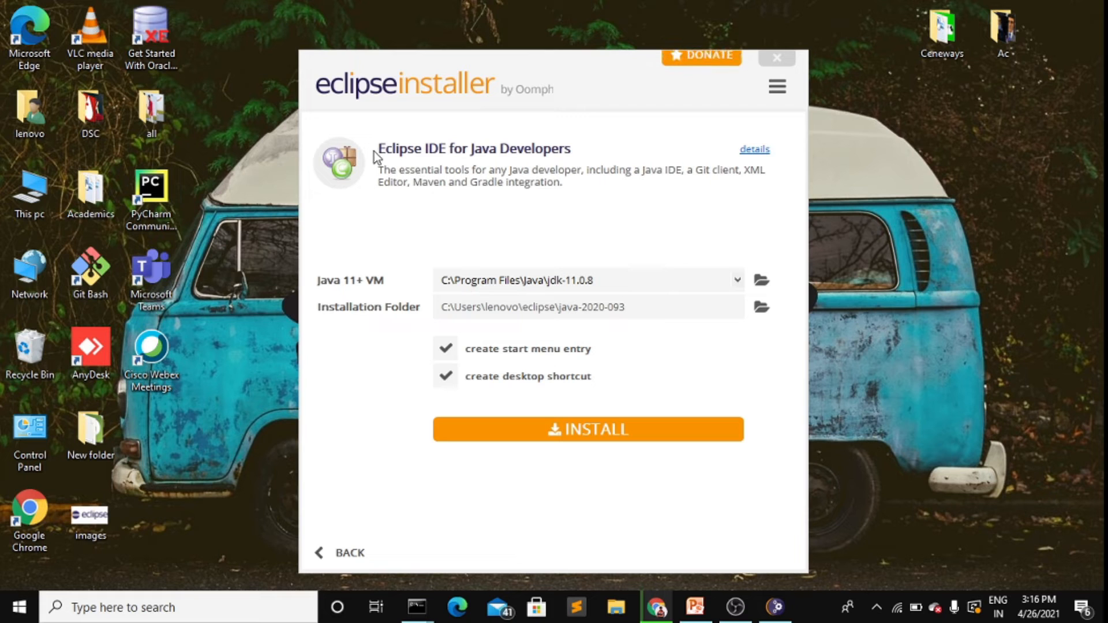
# Examine the package's title and description, including the Git client and the Maven and Gradle integration.
pyautogui.moveTo(374, 152); pyautogui.dragTo(511, 185)
pyautogui.click(577, 196)
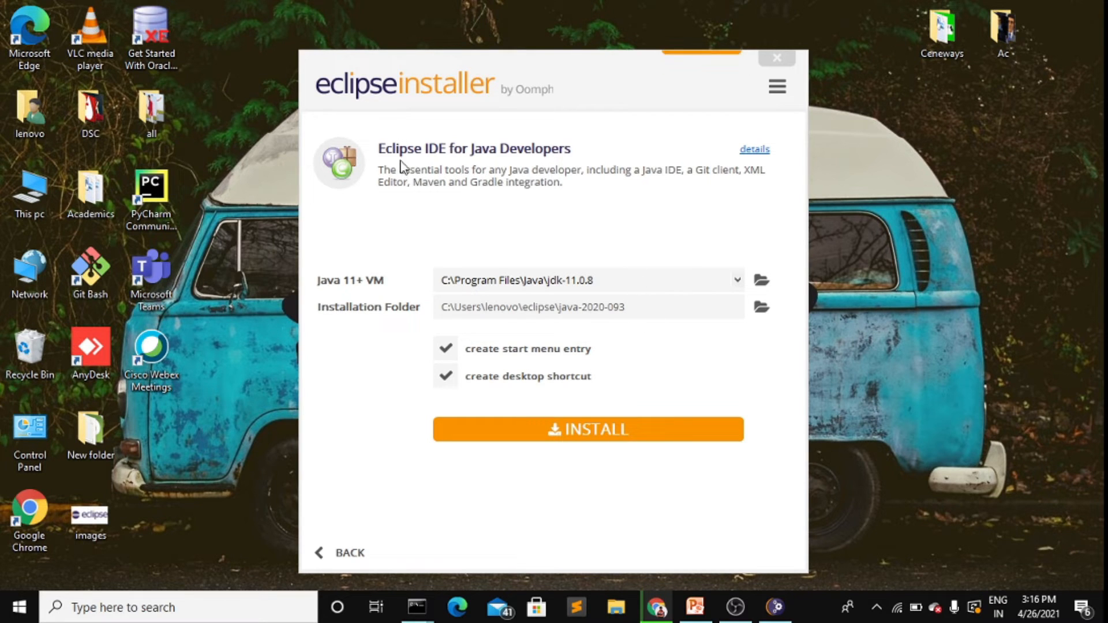
pyautogui.moveTo(378, 169); pyautogui.dragTo(579, 207)
pyautogui.click(538, 182)
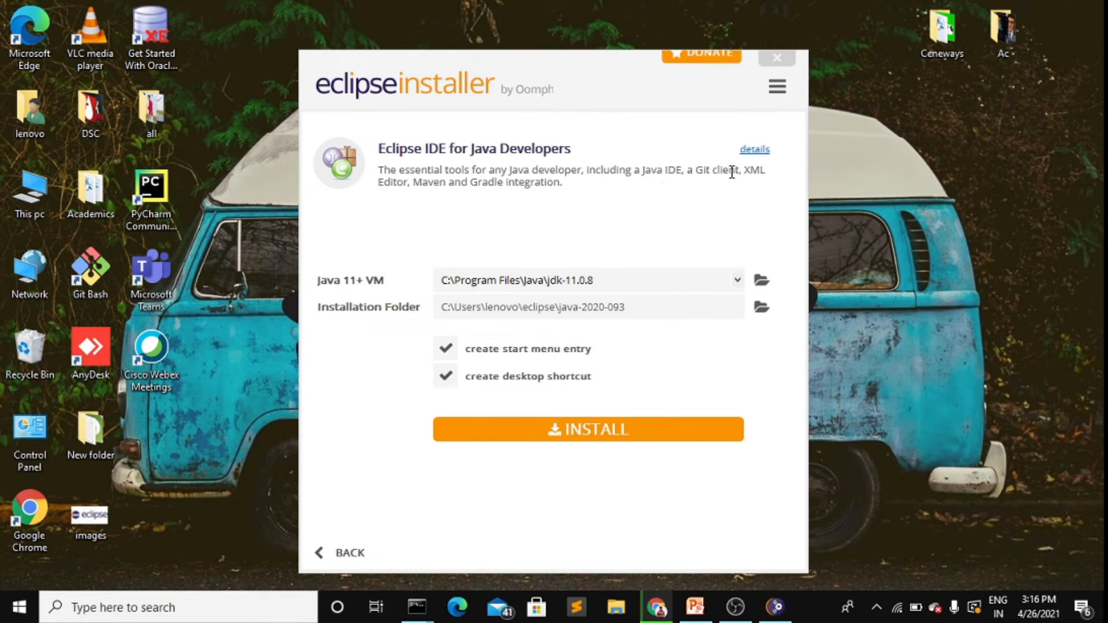
pyautogui.moveTo(691, 171); pyautogui.dragTo(740, 171)
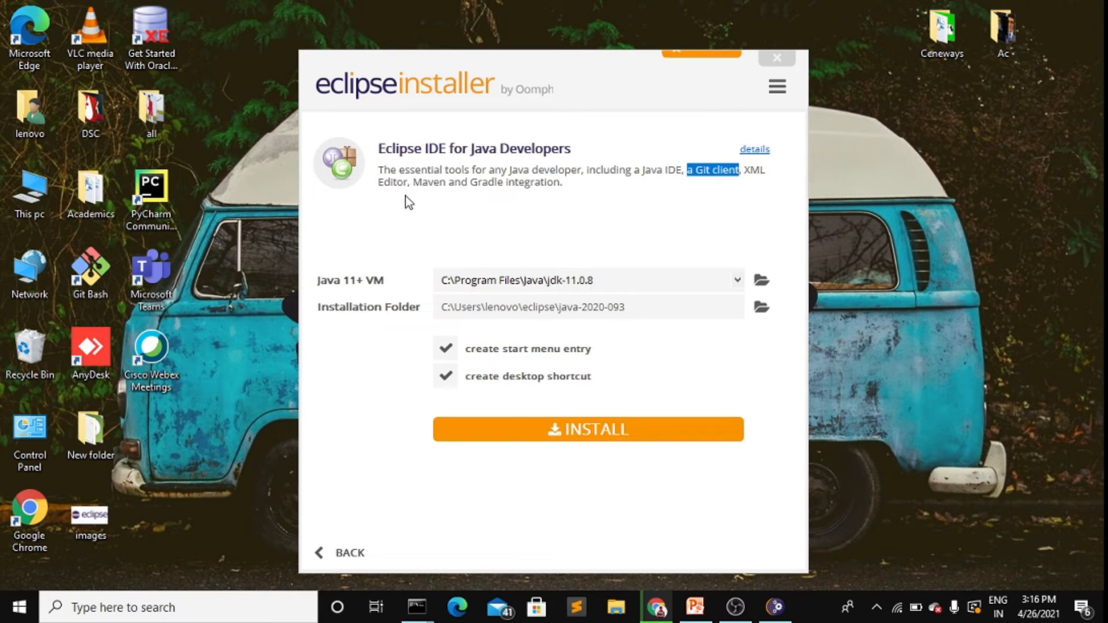
pyautogui.moveTo(414, 184); pyautogui.dragTo(557, 186)
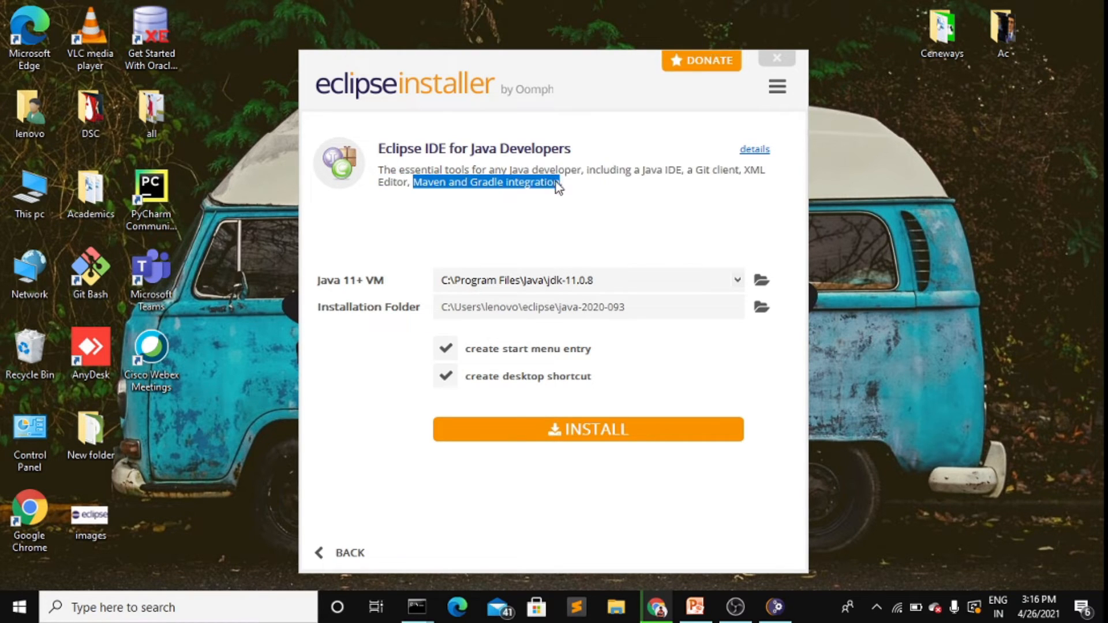
pyautogui.click(557, 186)
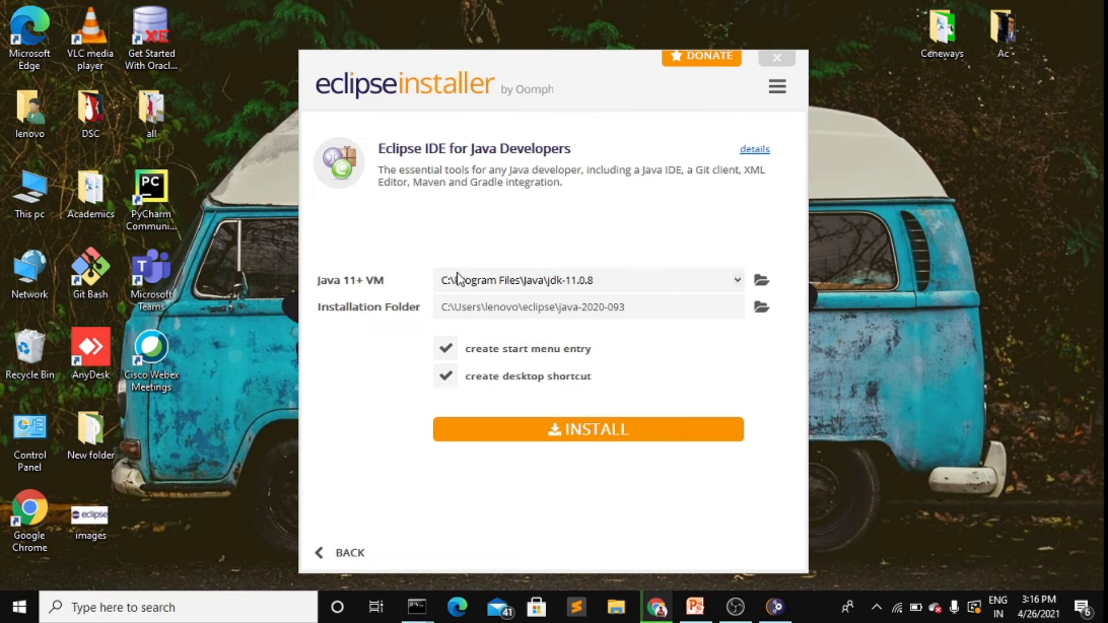
# Install Eclipse IDE for Java Developers with the preset Java VM, installation folder, start menu entry and desktop shortcut.
pyautogui.click(541, 434)
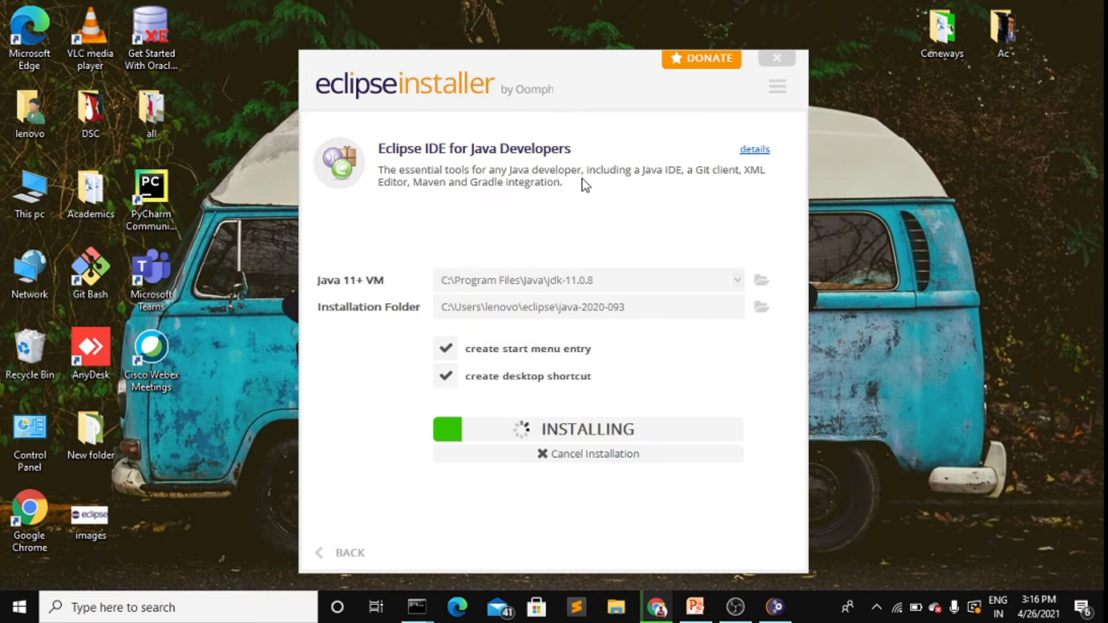
pyautogui.moveTo(563, 184); pyautogui.dragTo(379, 169)
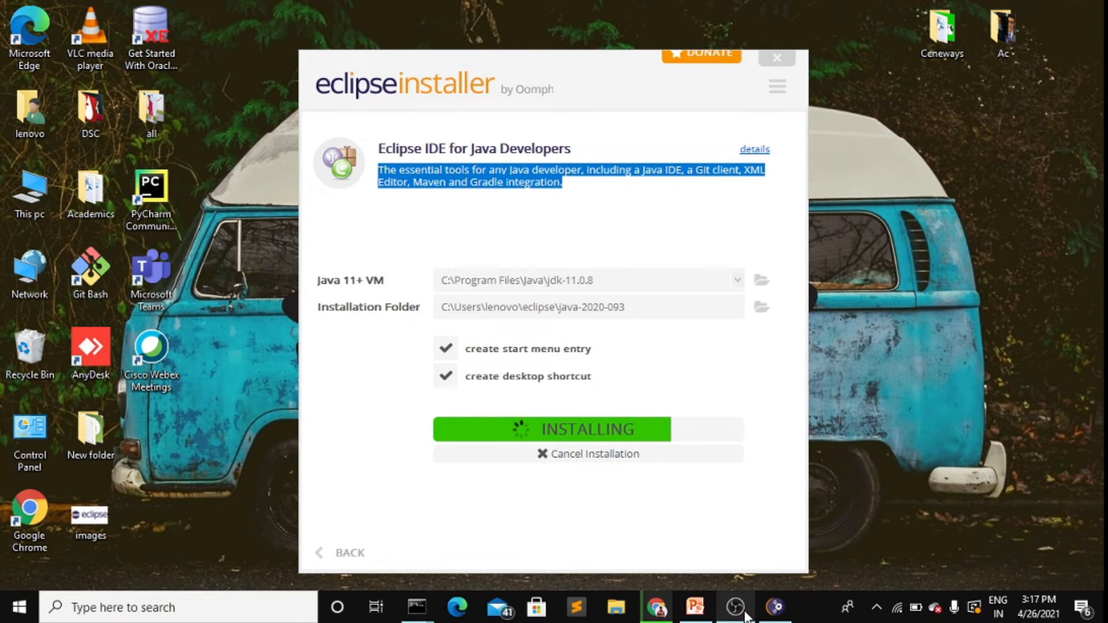
pyautogui.moveTo(744, 615)
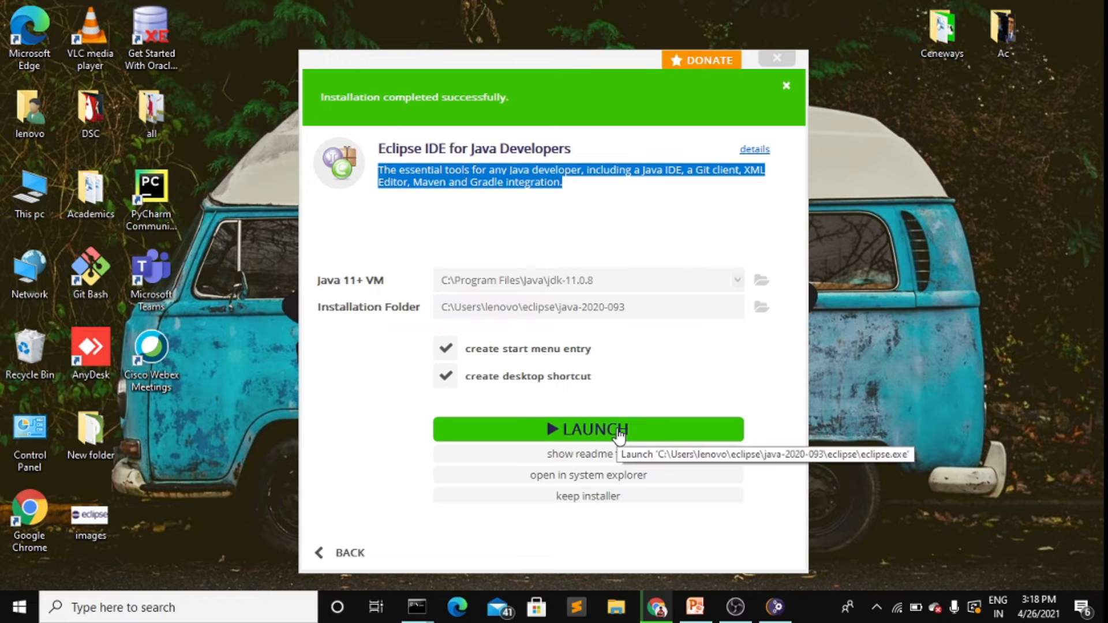
# Launch the installed Eclipse IDE using C:\Users\lenovo\eclipse-workspace as the workspace directory.
pyautogui.click(618, 434)
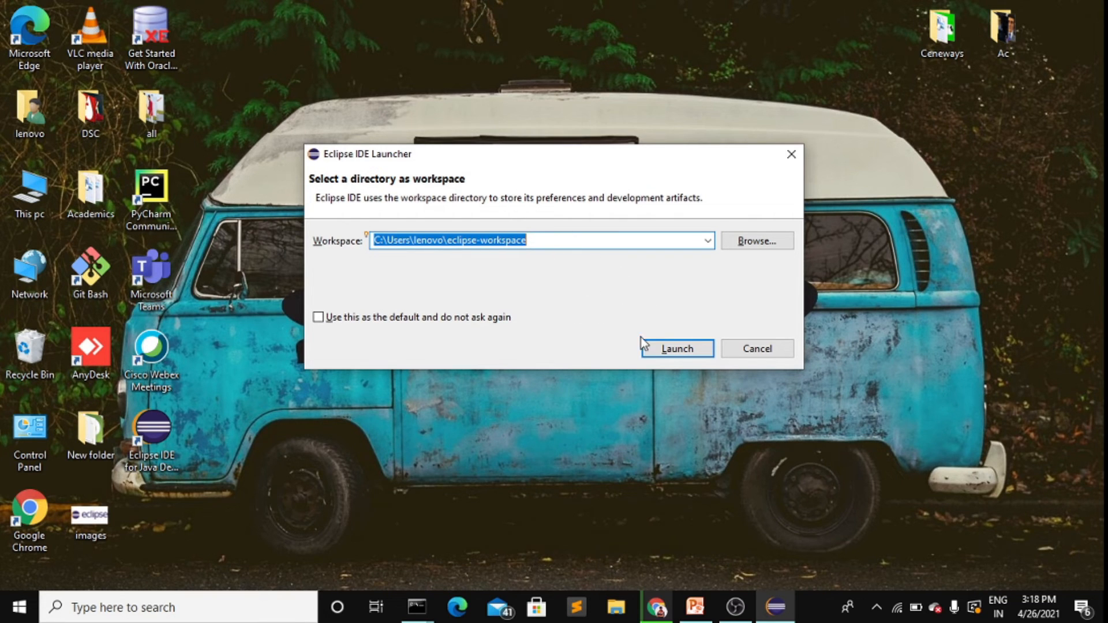
pyautogui.click(670, 350)
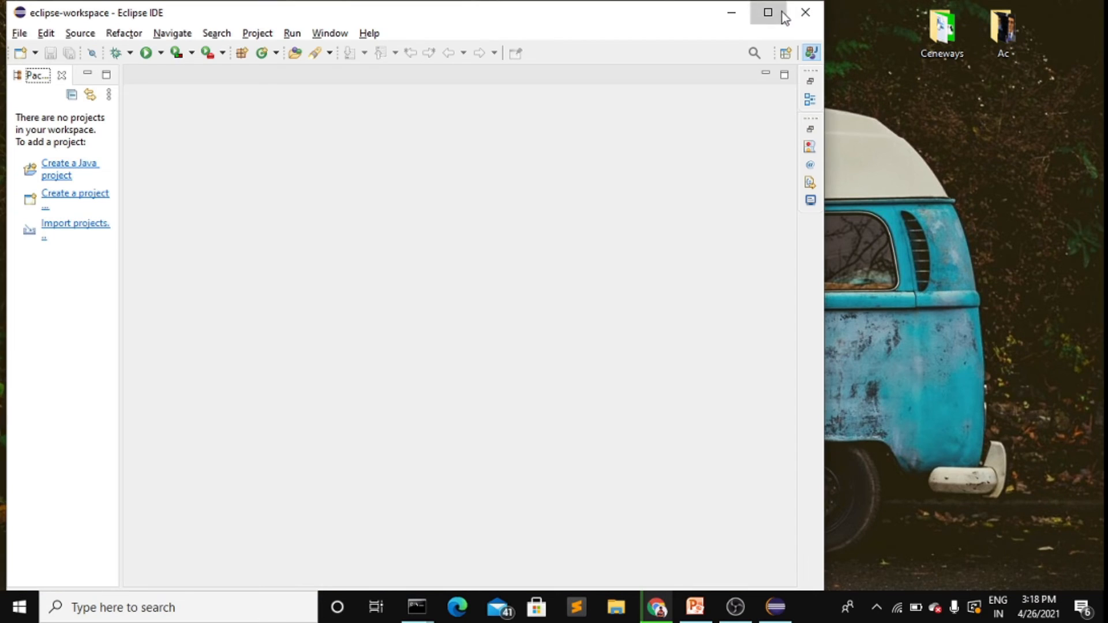
# Maximize the window and create a Java project named Harry with the default JavaSE-11 settings and no module-info.java.
pyautogui.click(780, 13)
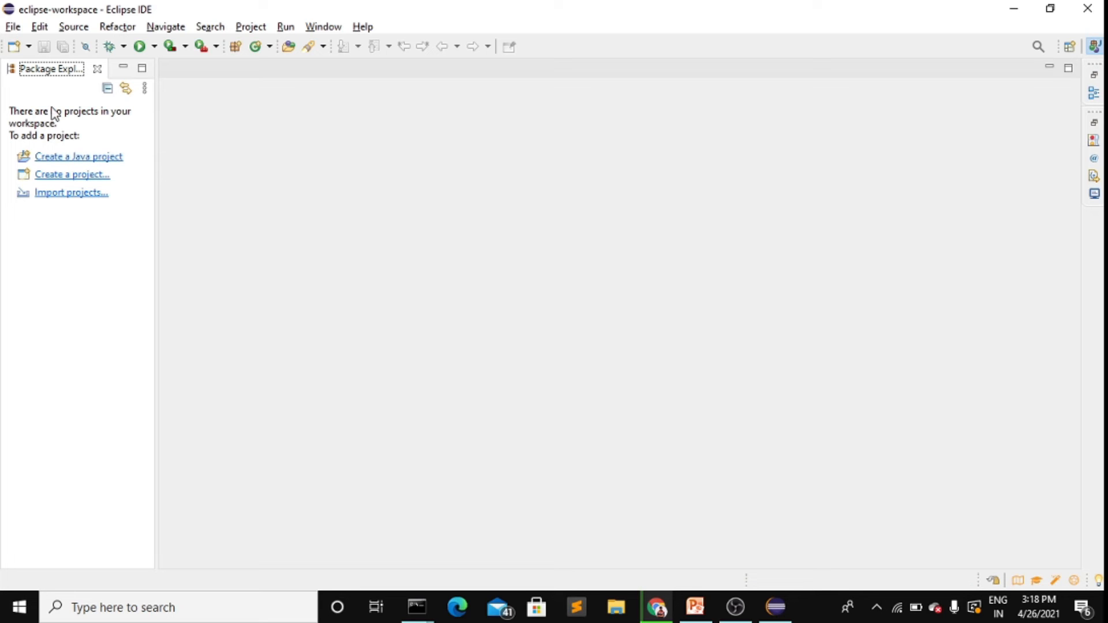
pyautogui.click(13, 26)
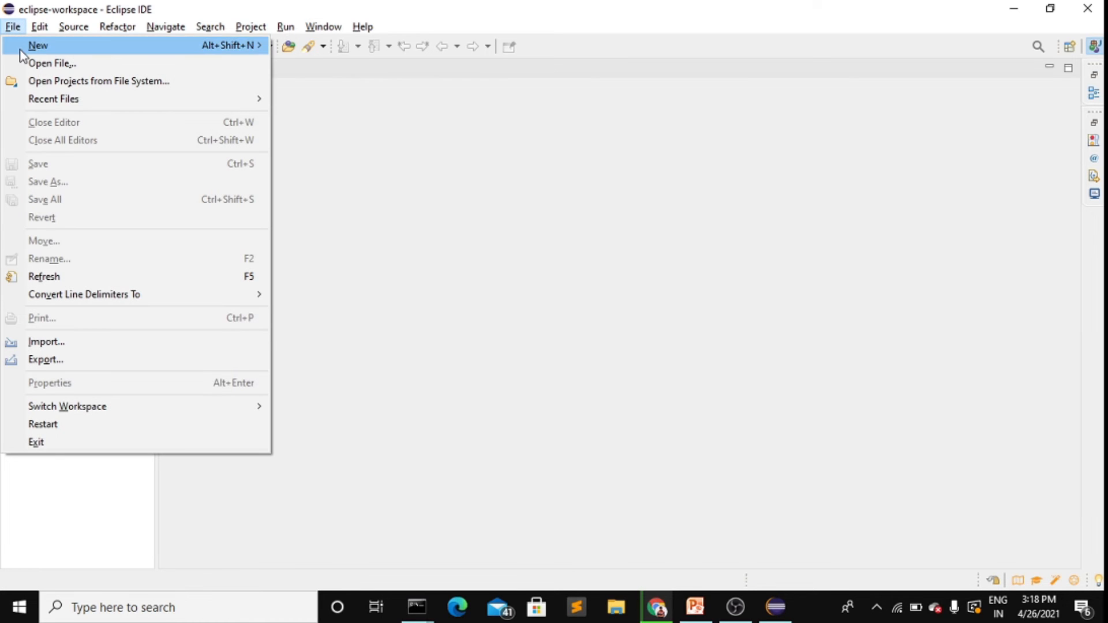
pyautogui.moveTo(196, 46)
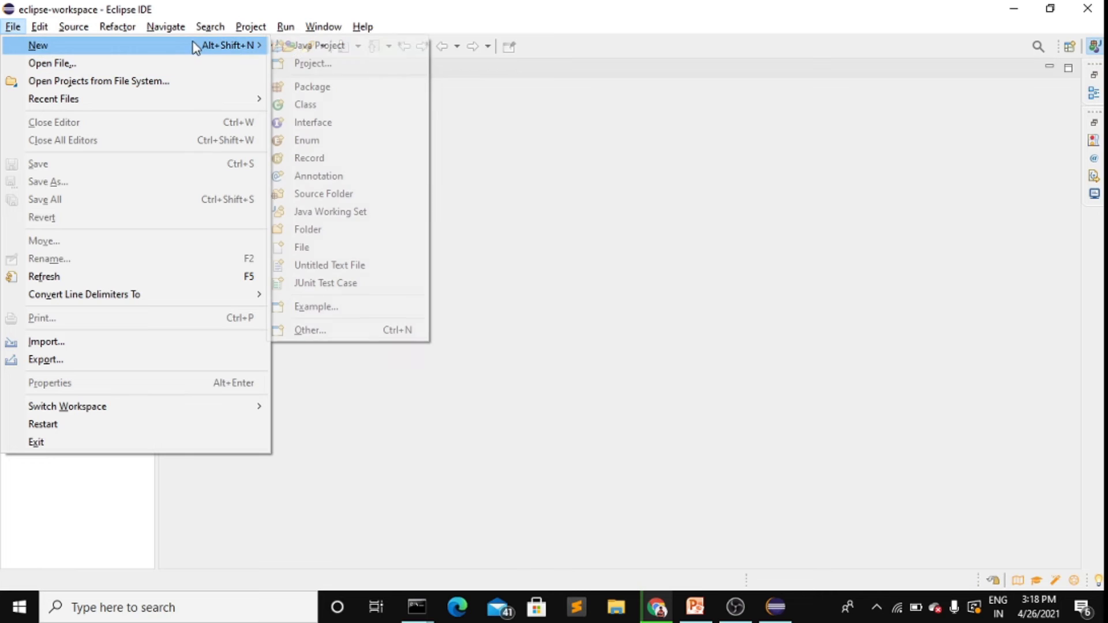
pyautogui.click(300, 46)
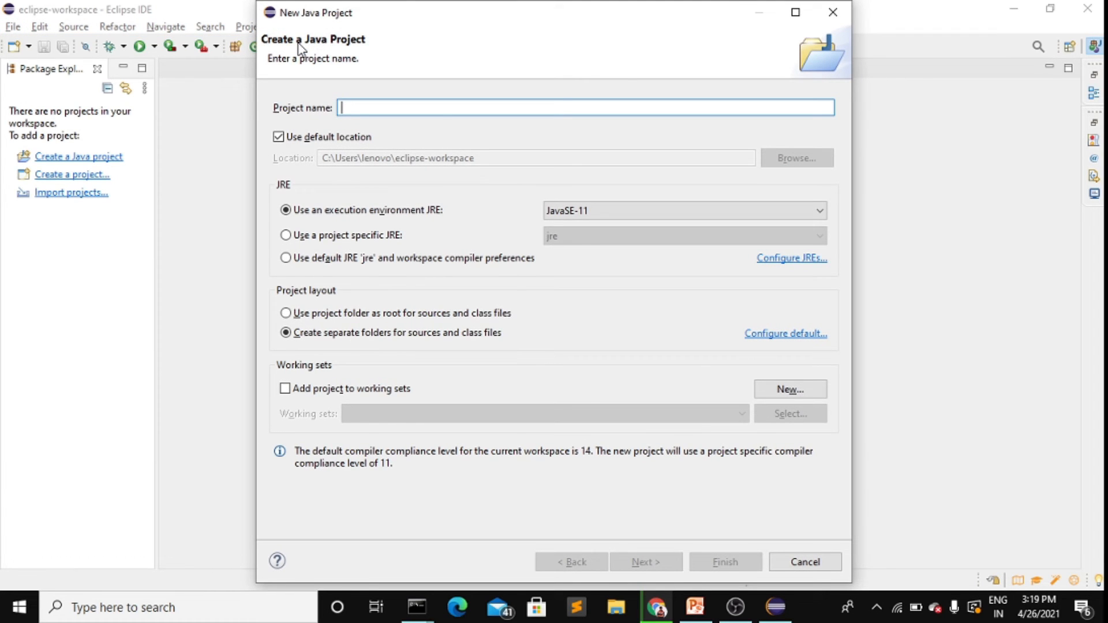
pyautogui.write('Harry')
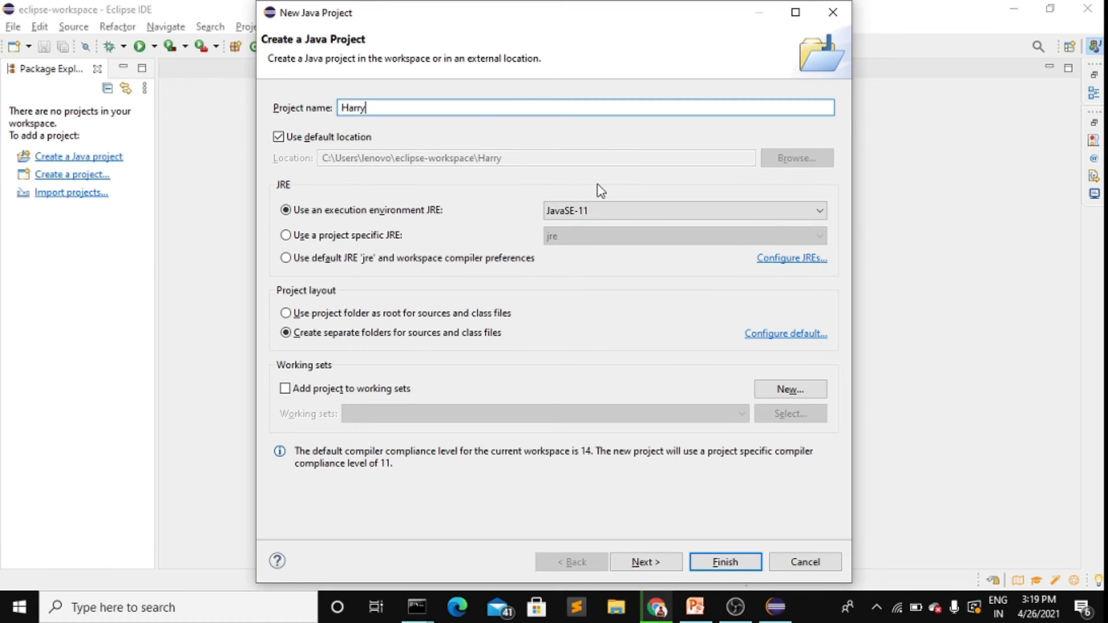
pyautogui.click(729, 564)
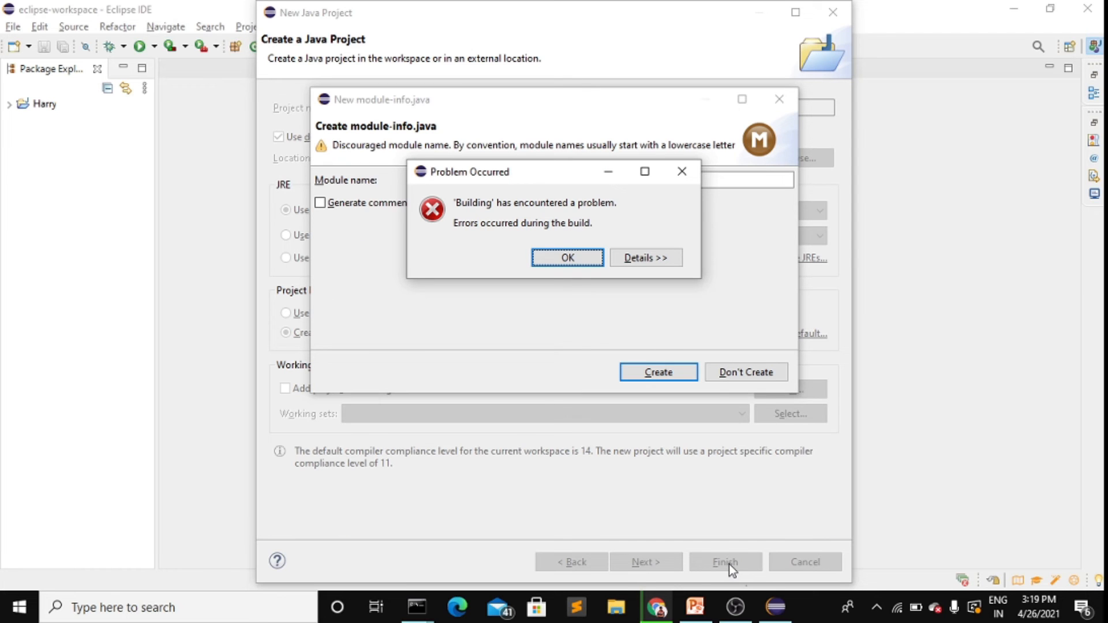
pyautogui.click(594, 261)
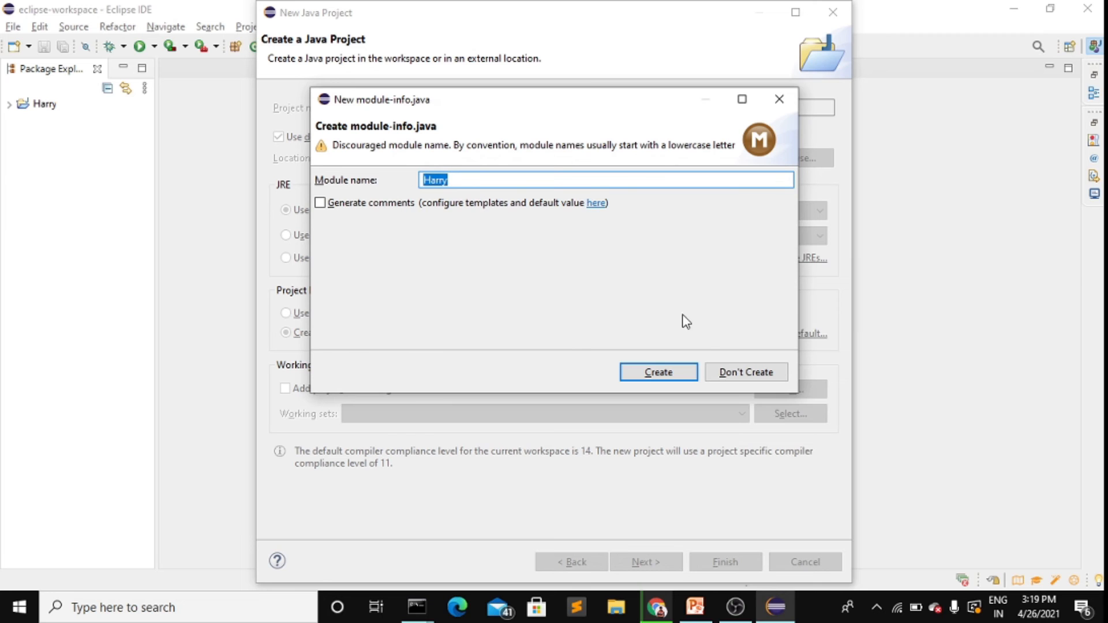
pyautogui.click(736, 374)
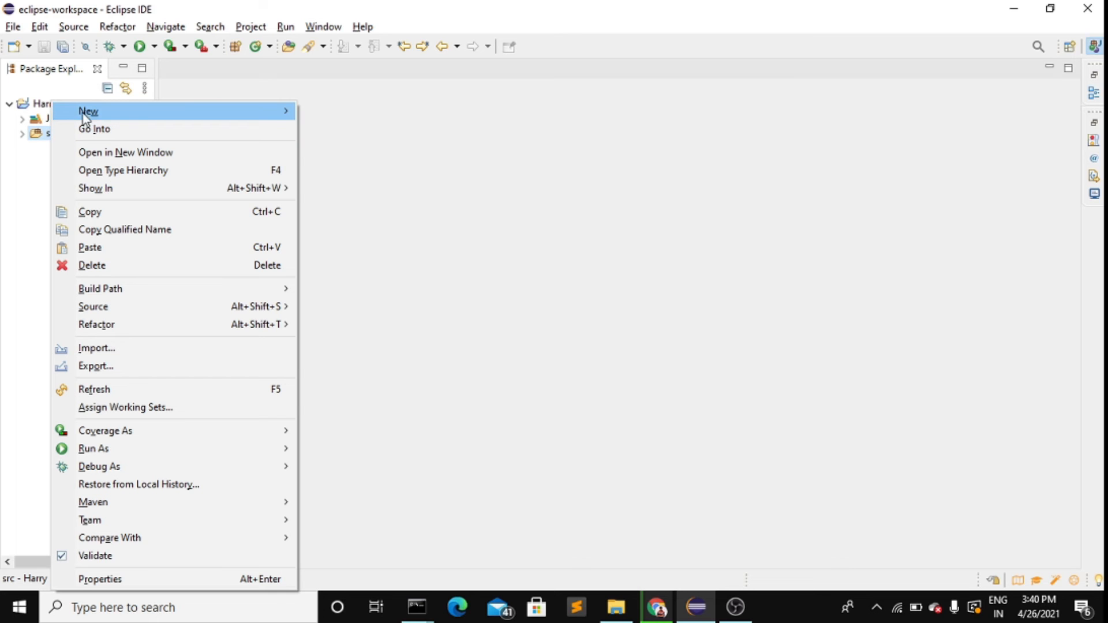
# Start a new Java class named Students in the src folder of the Harry project.
pyautogui.moveTo(88, 118)
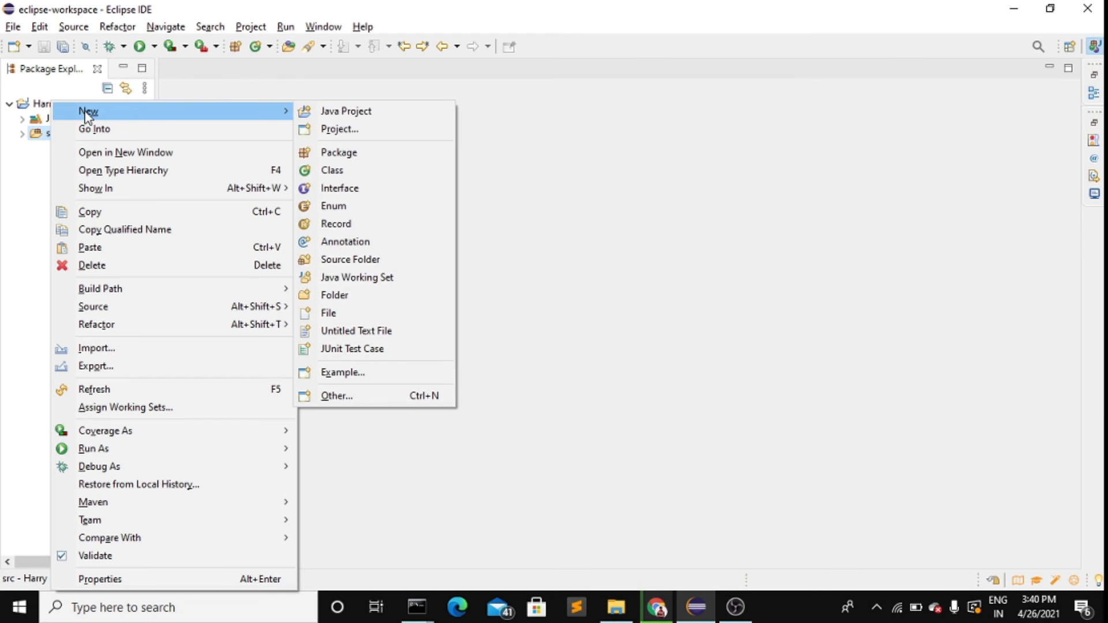
pyautogui.click(315, 170)
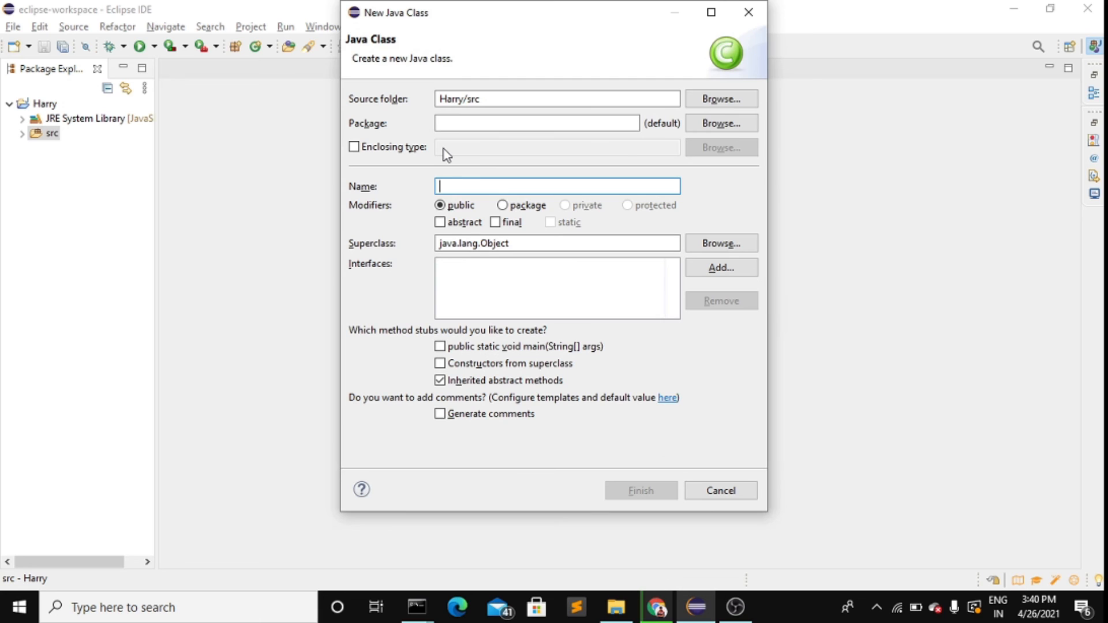
pyautogui.write('St')
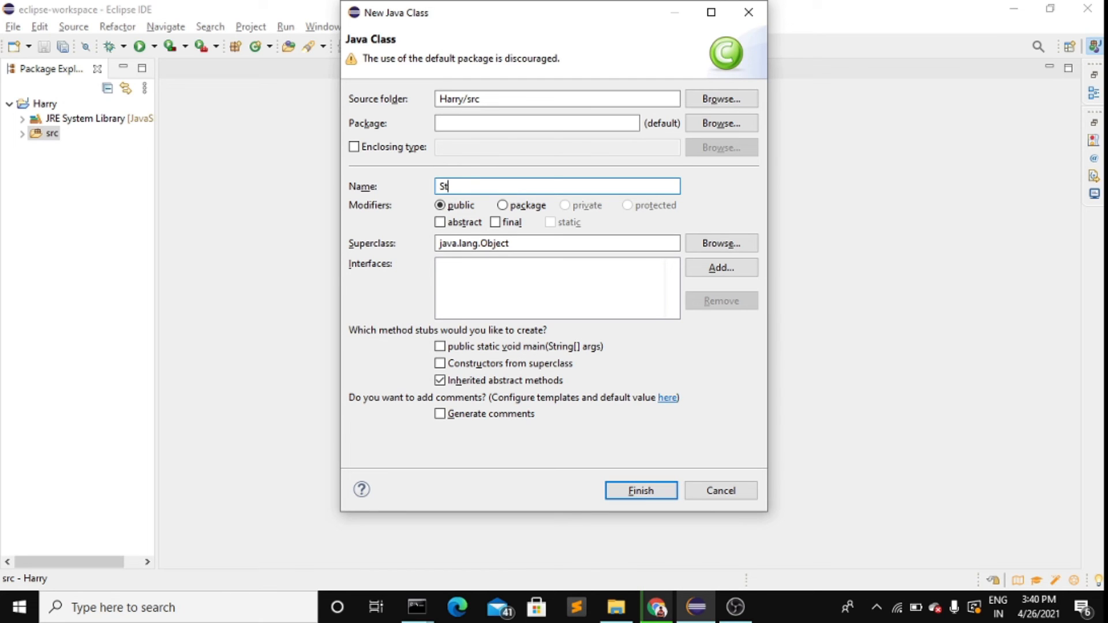
pyautogui.write('udents')
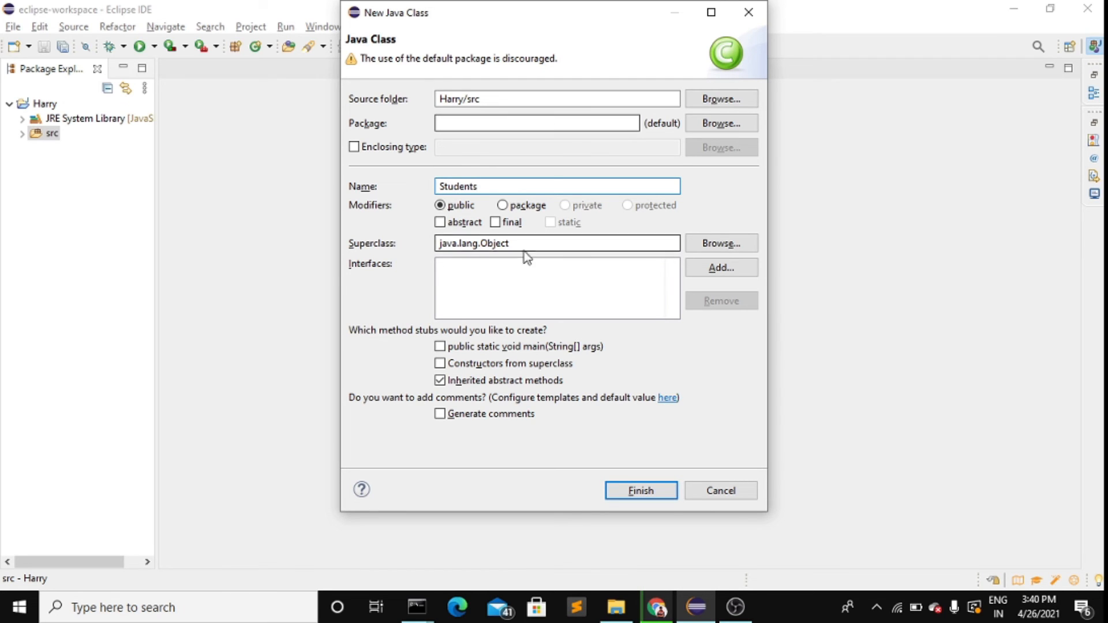
pyautogui.click(501, 206)
pyautogui.click(459, 207)
pyautogui.click(441, 223)
pyautogui.click(441, 223)
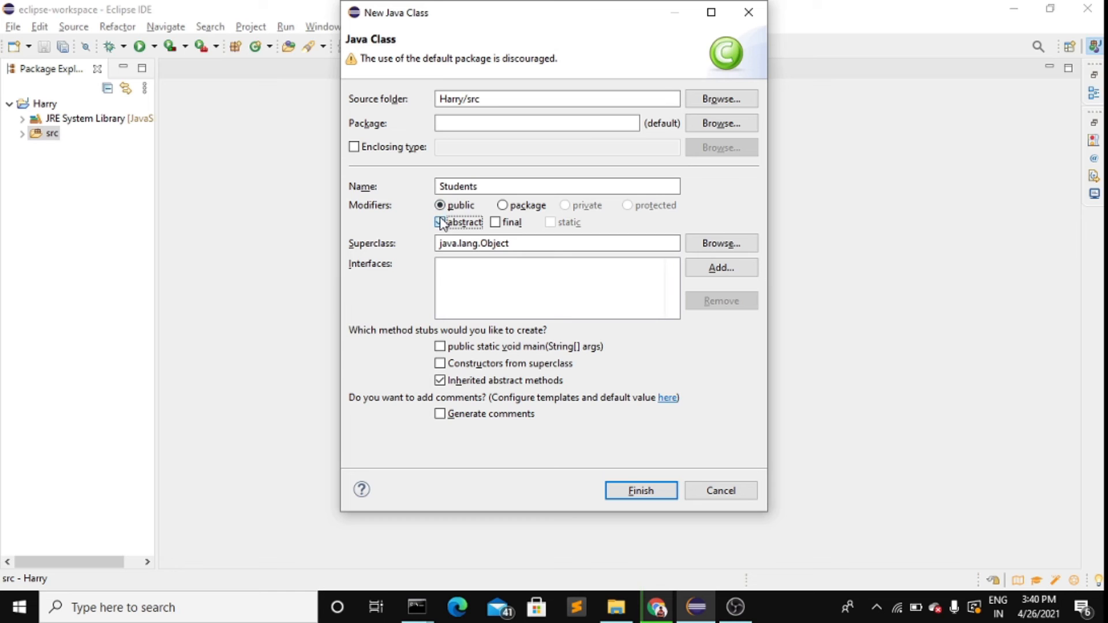
# Include the public static void main(String[] args) method stub and create the Students class.
pyautogui.click(441, 347)
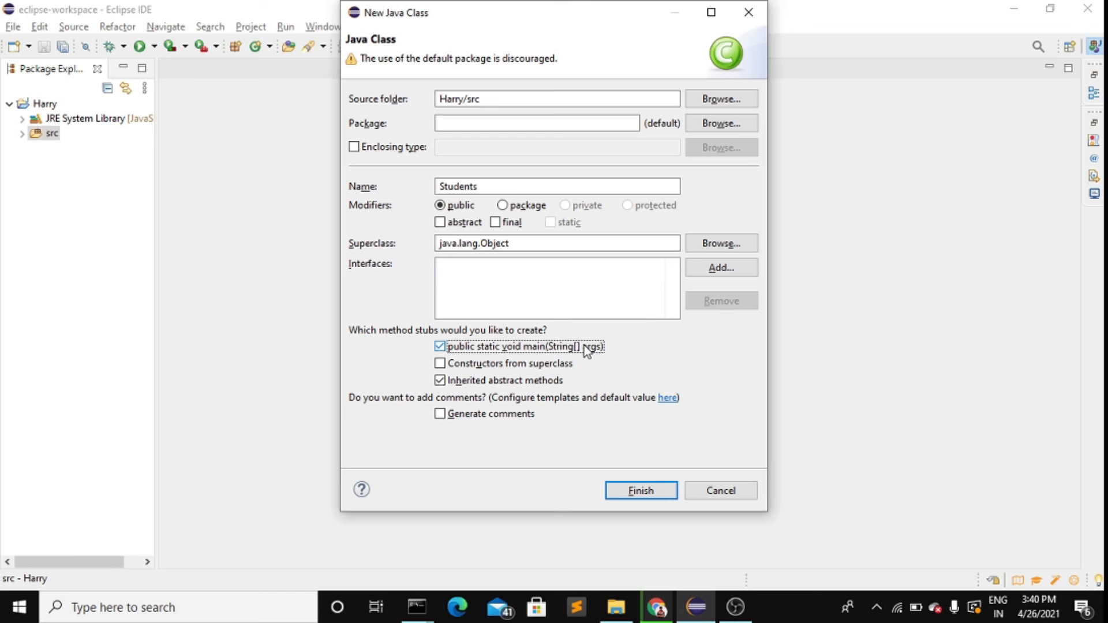
pyautogui.click(645, 489)
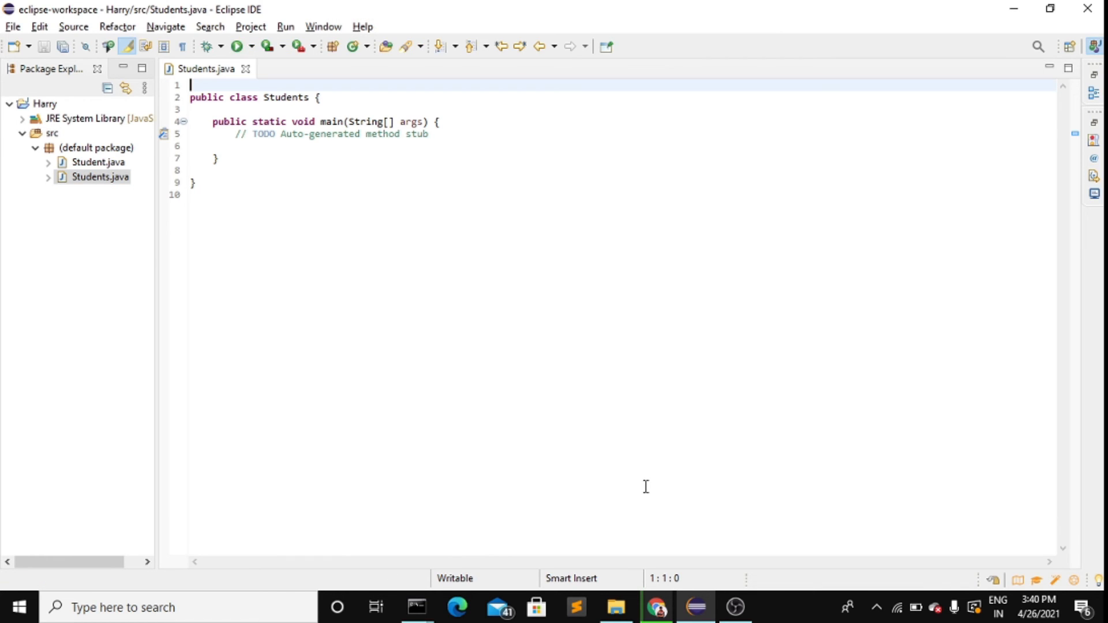
# Add the statement System.out.println("Stay Home ! Stay Healthy"); below the TODO comment in the main method of Students.java.
pyautogui.click(449, 137)
pyautogui.press('Return')
pyautogui.write('S')
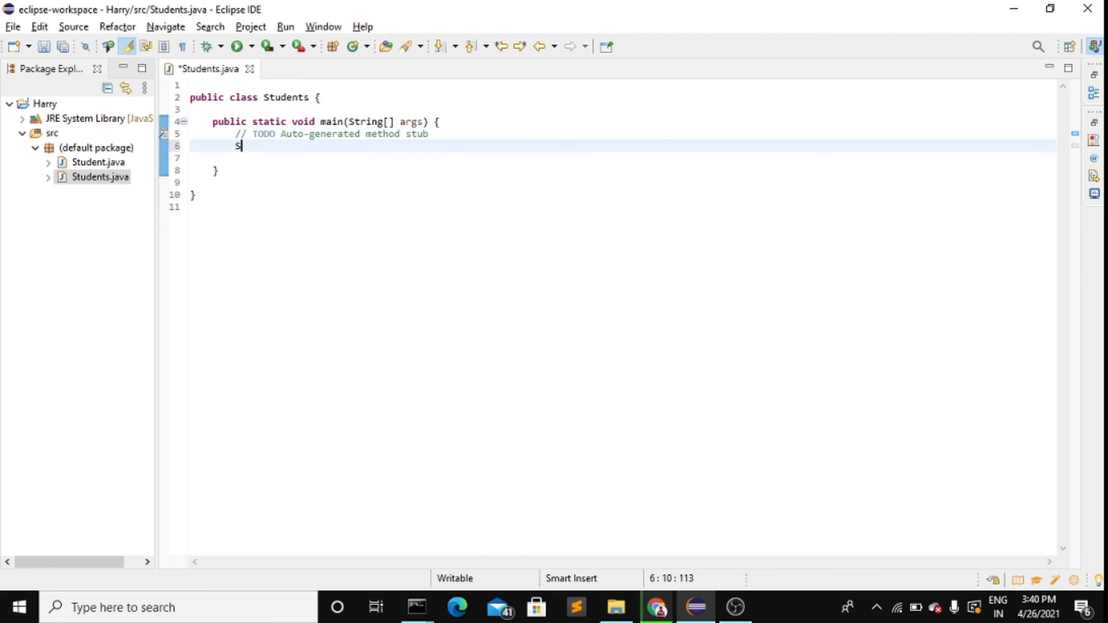
pyautogui.write('ystem.o')
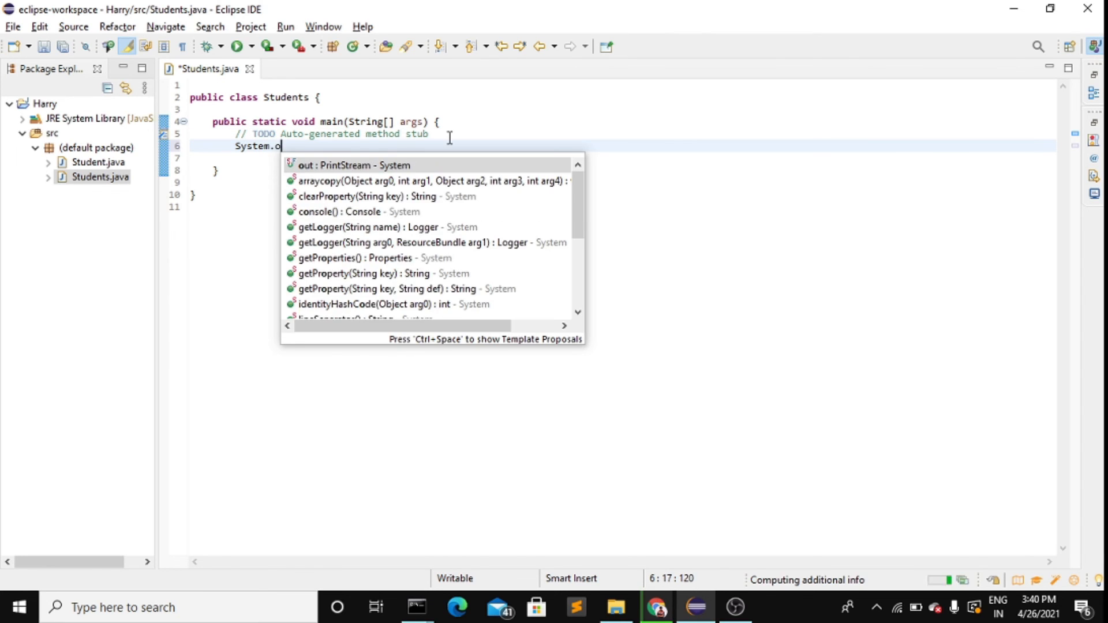
pyautogui.write('ut.p')
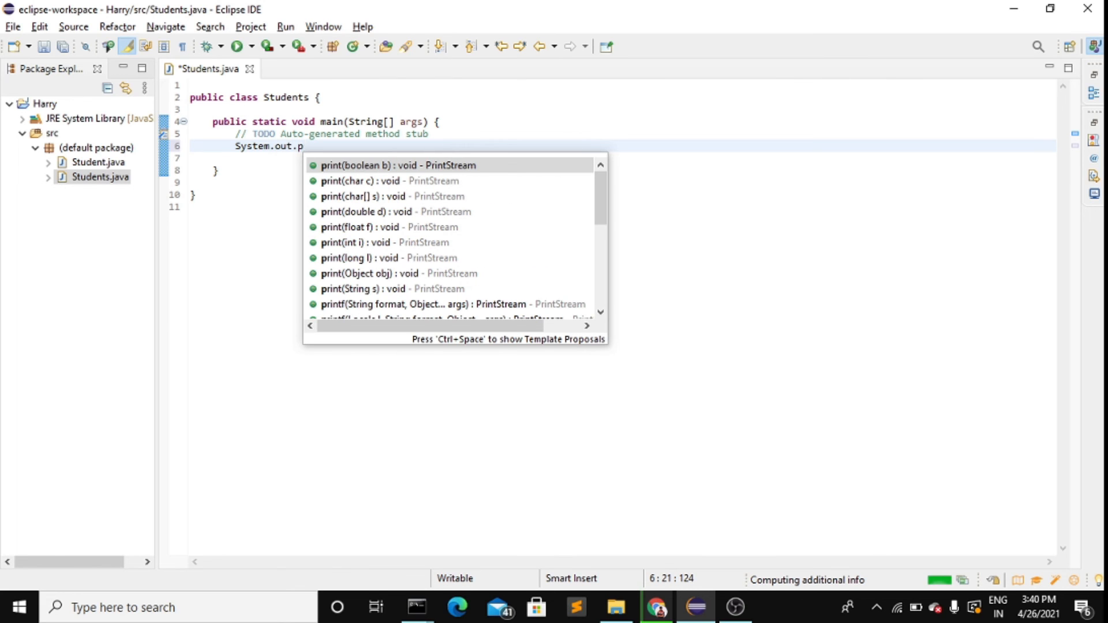
pyautogui.write('rintln')
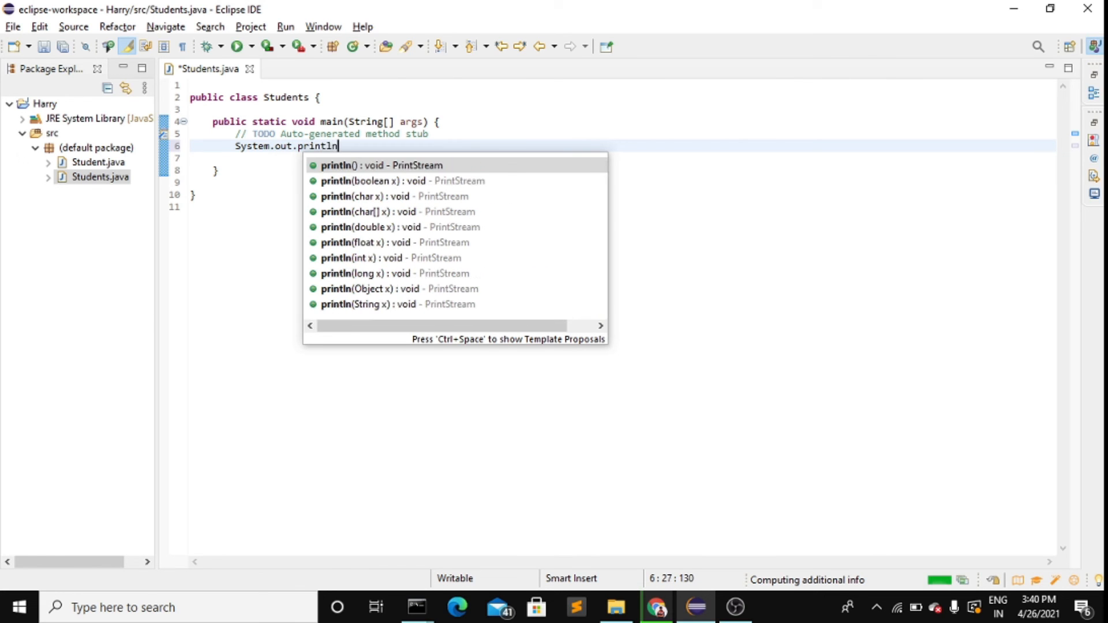
pyautogui.write('("')
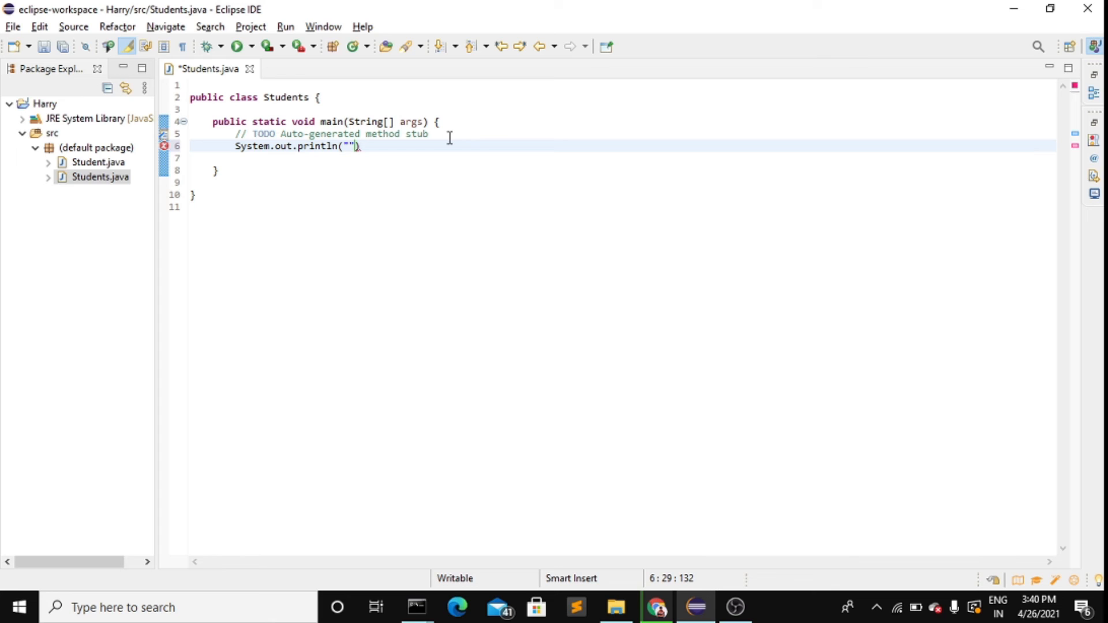
pyautogui.write('pr')
pyautogui.press('BackSpace')
pyautogui.press('BackSpace')
pyautogui.write('Stay Home @')
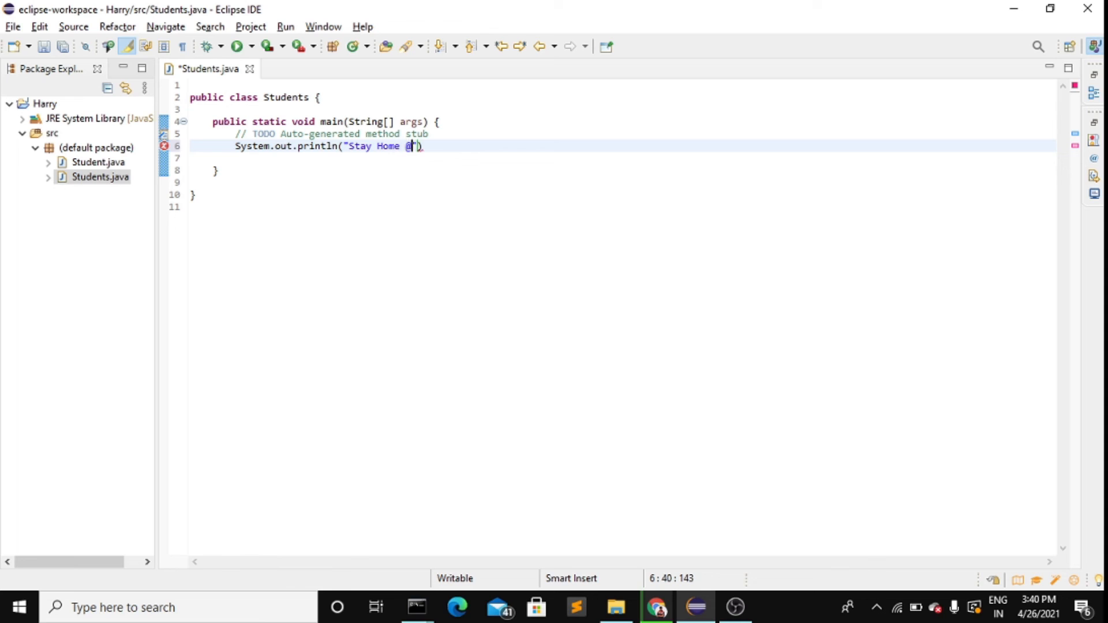
pyautogui.press('BackSpace')
pyautogui.write('! Stay Healthy")')
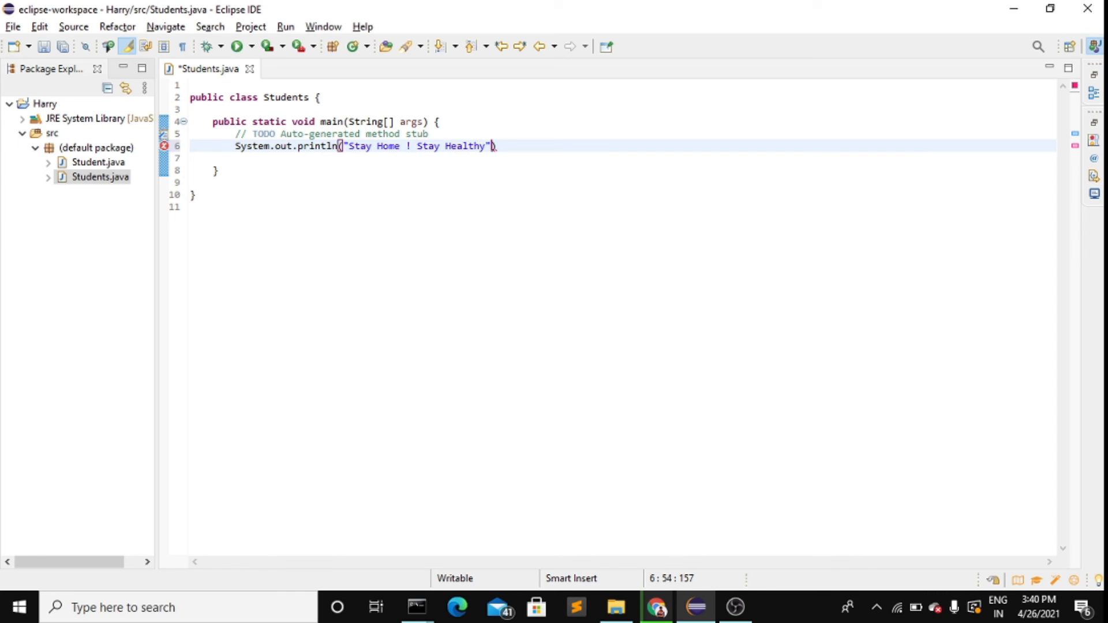
pyautogui.write(';')
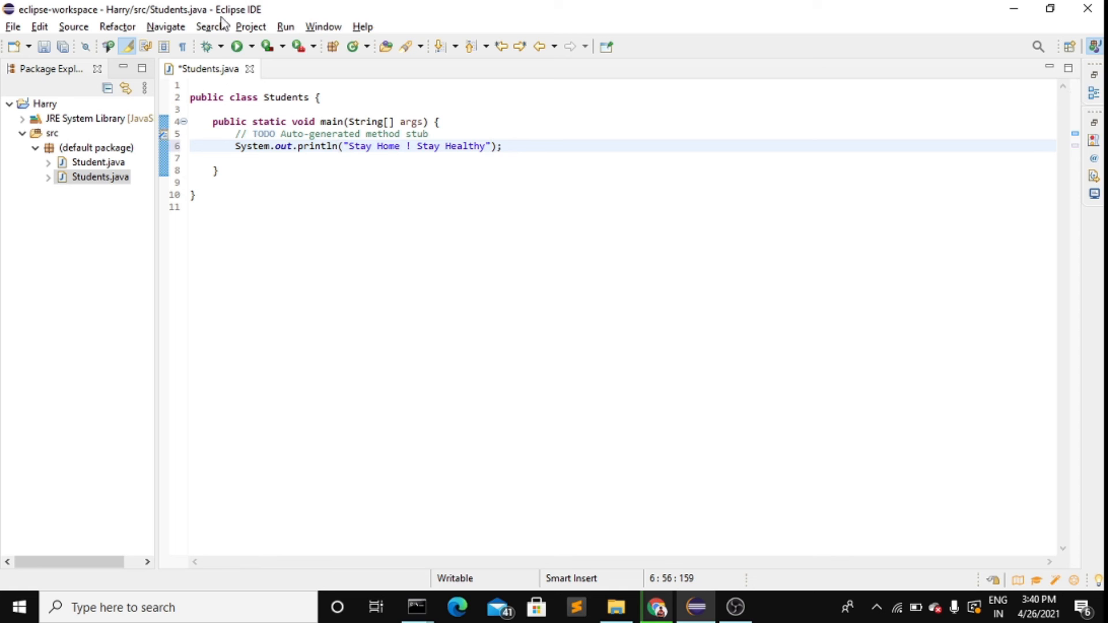
# Run the Students program and look at its output in the console.
pyautogui.click(284, 27)
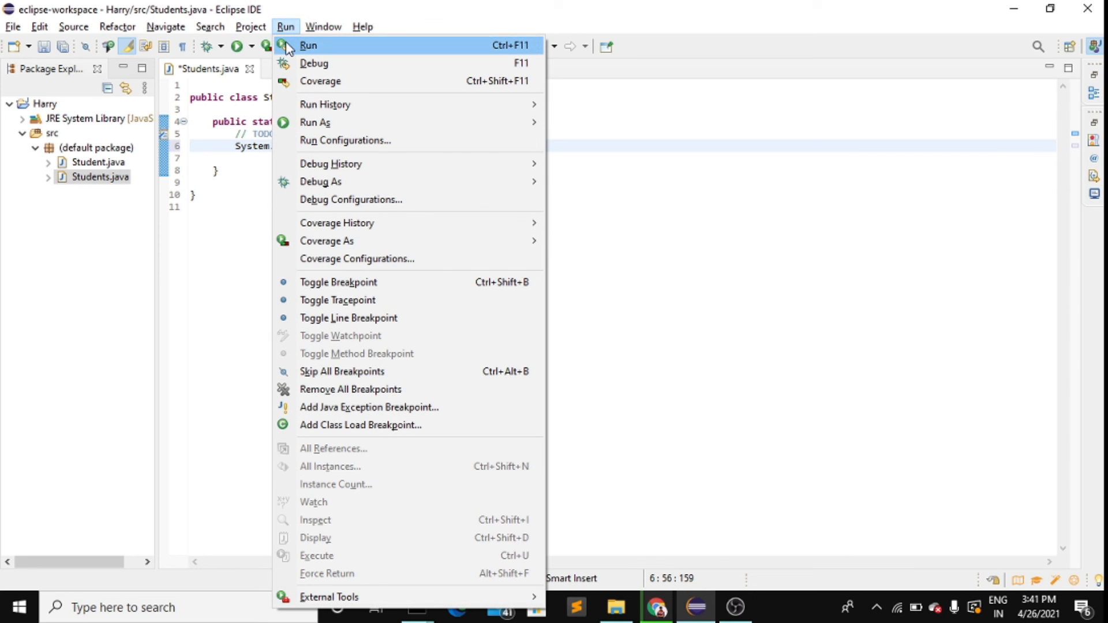
pyautogui.click(308, 46)
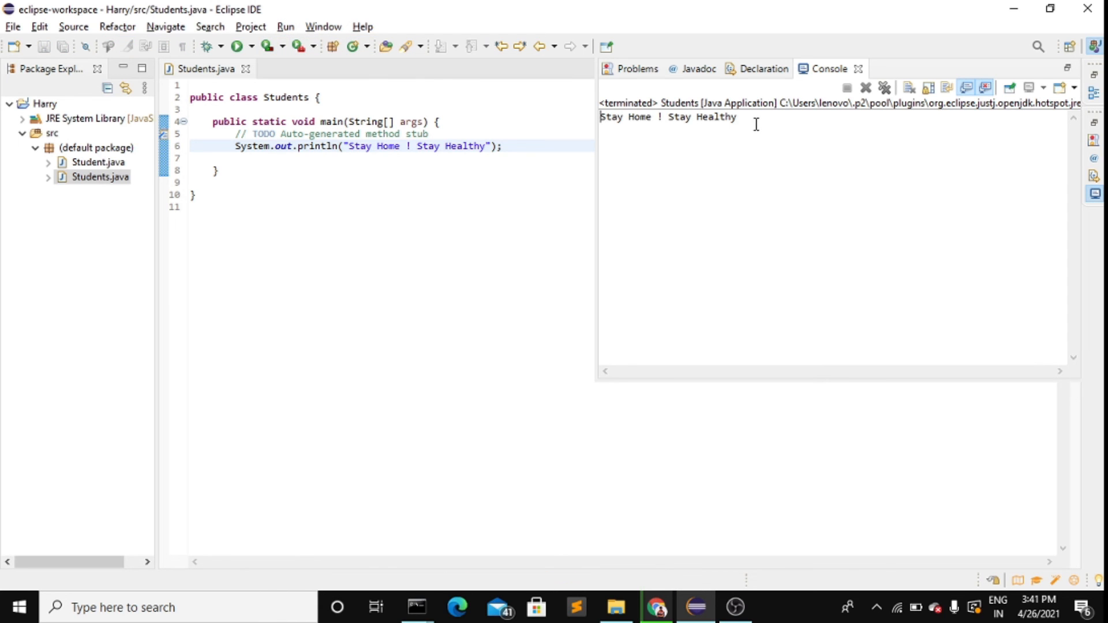
pyautogui.rightClick(634, 121)
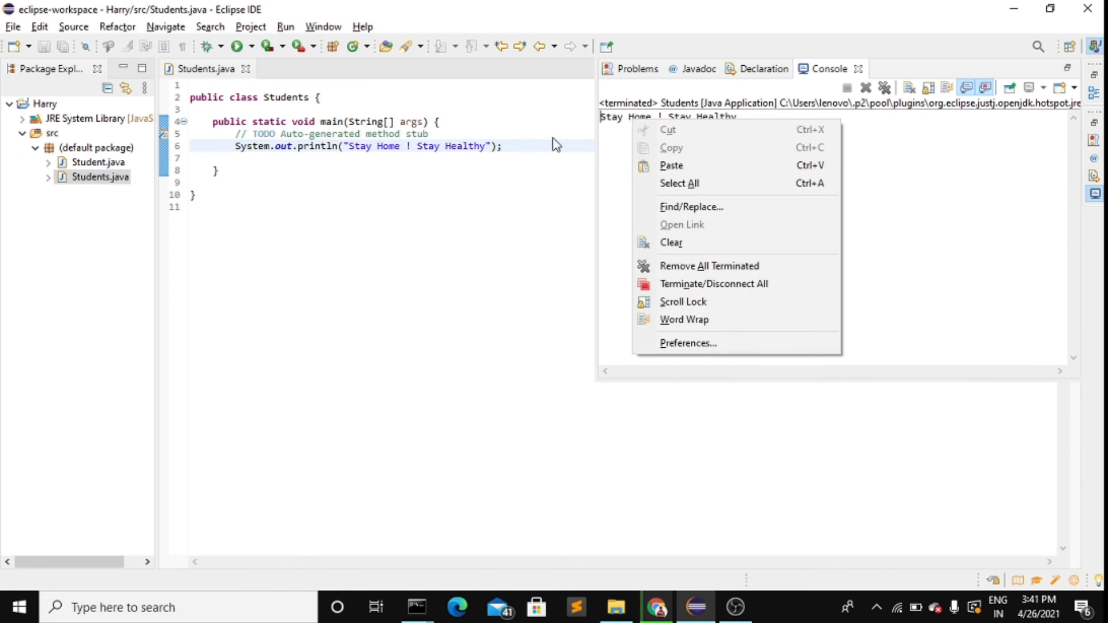
# Return to the Students.java code and select the text Stay Home ! Stay Healthy inside the println statement.
pyautogui.click(487, 146)
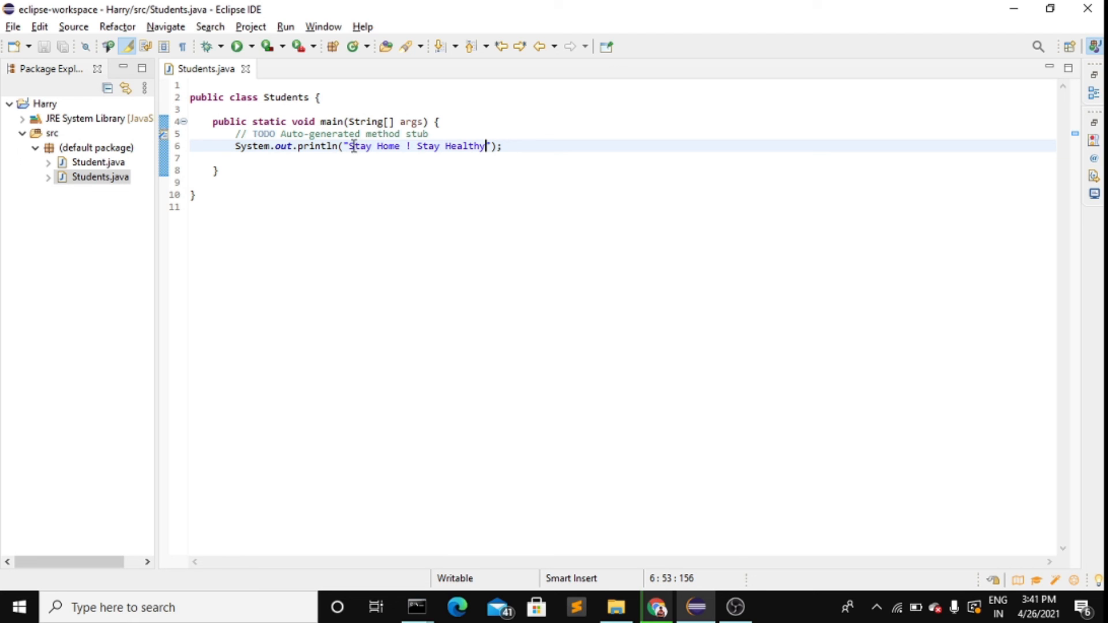
pyautogui.moveTo(349, 146); pyautogui.dragTo(488, 141)
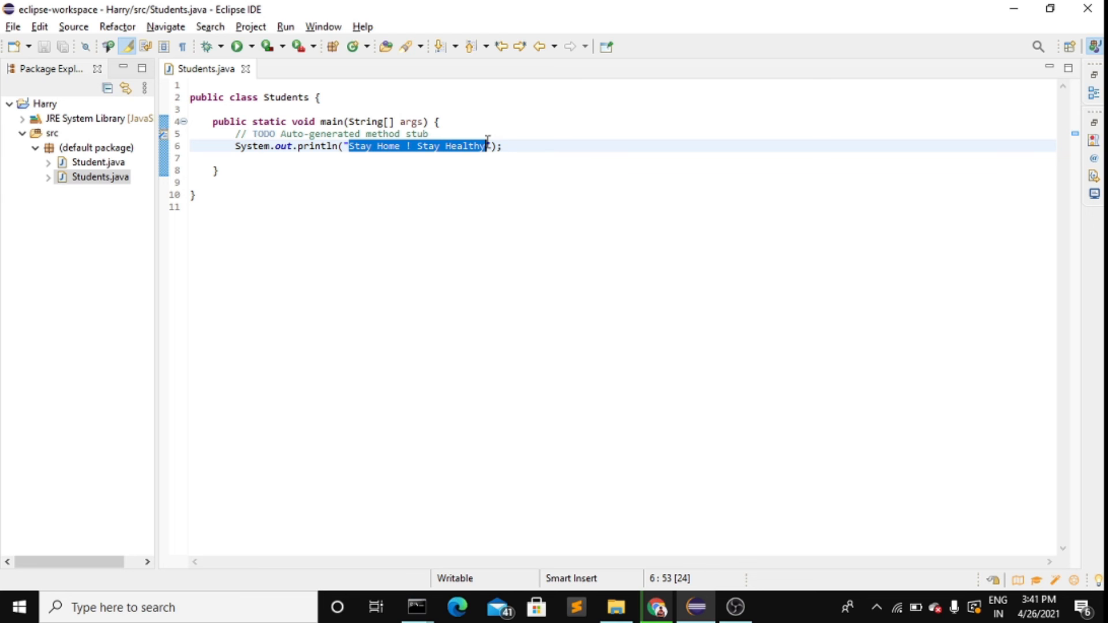